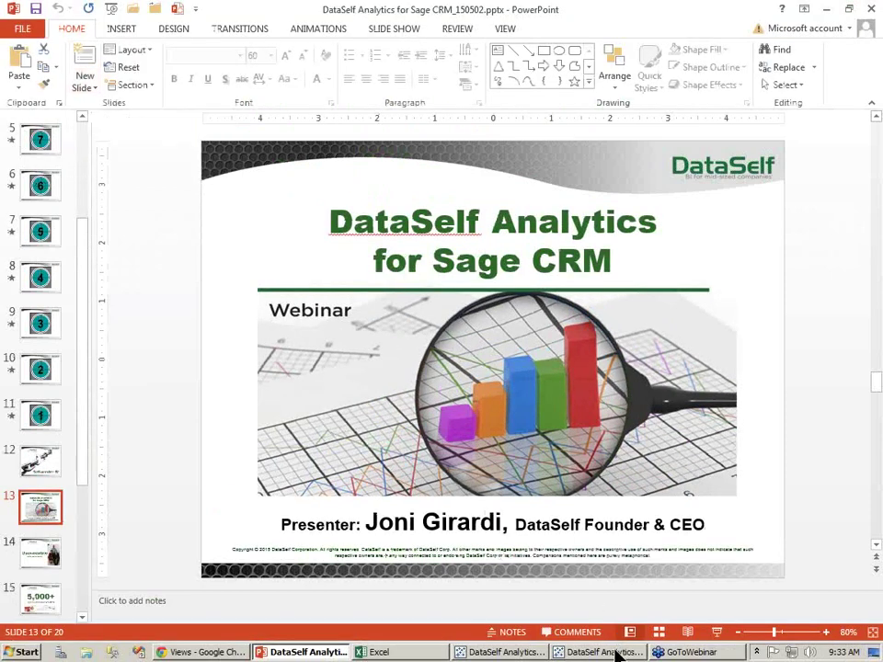
- Build a Sheet 1 table of Potential Sales per Acct Manager, split by Estimated Close Date year
{"action": "left_click", "coordinate": [618, 651]}
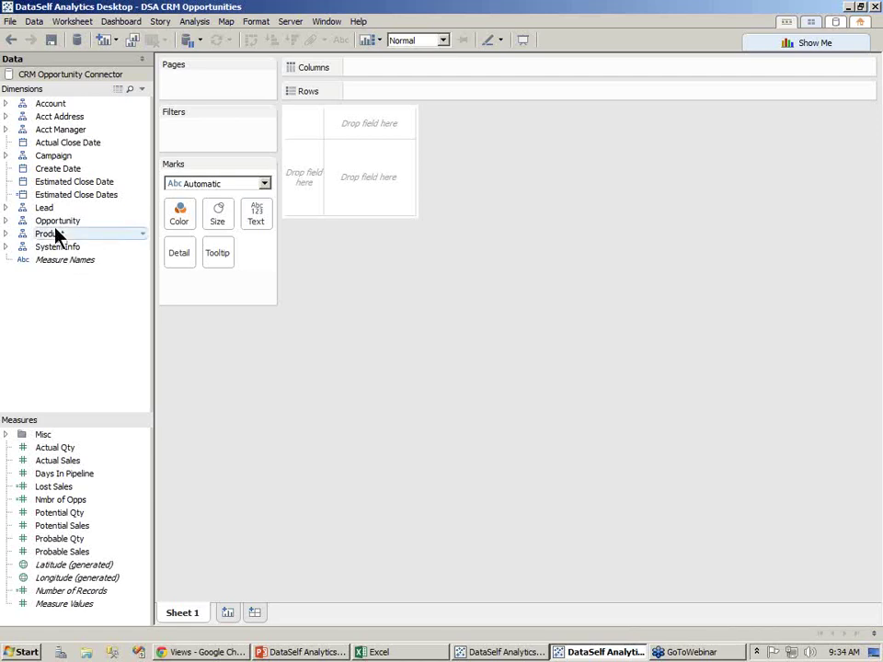
{"action": "left_click", "coordinate": [7, 130]}
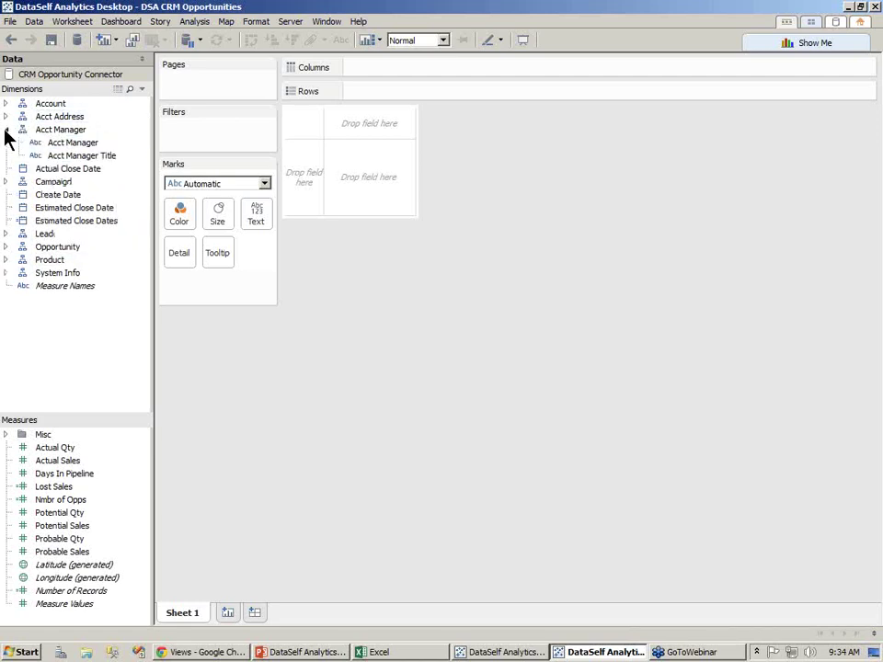
{"action": "left_click_drag", "start_coordinate": [65, 150], "coordinate": [301, 173]}
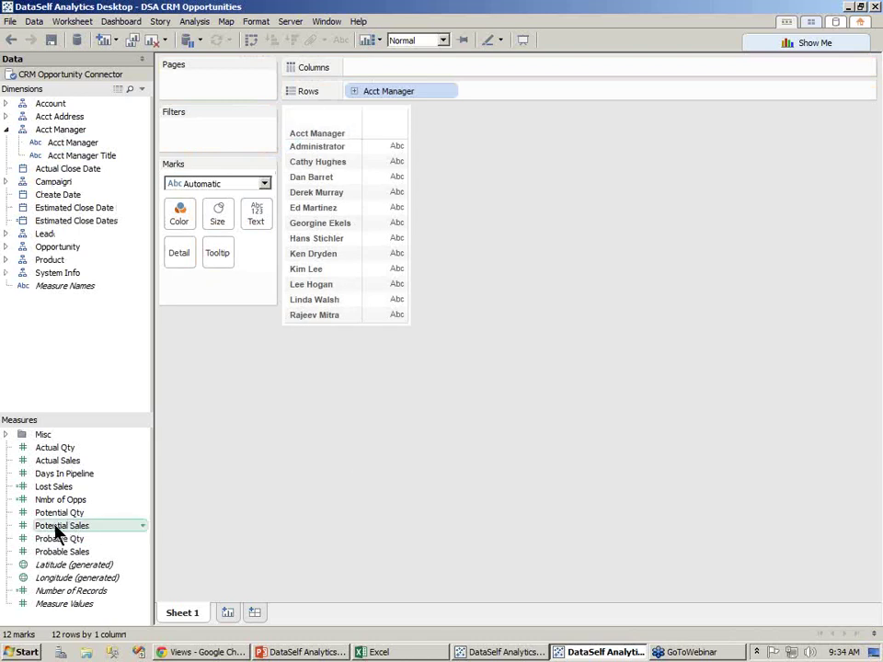
{"action": "left_click_drag", "start_coordinate": [57, 531], "coordinate": [390, 256]}
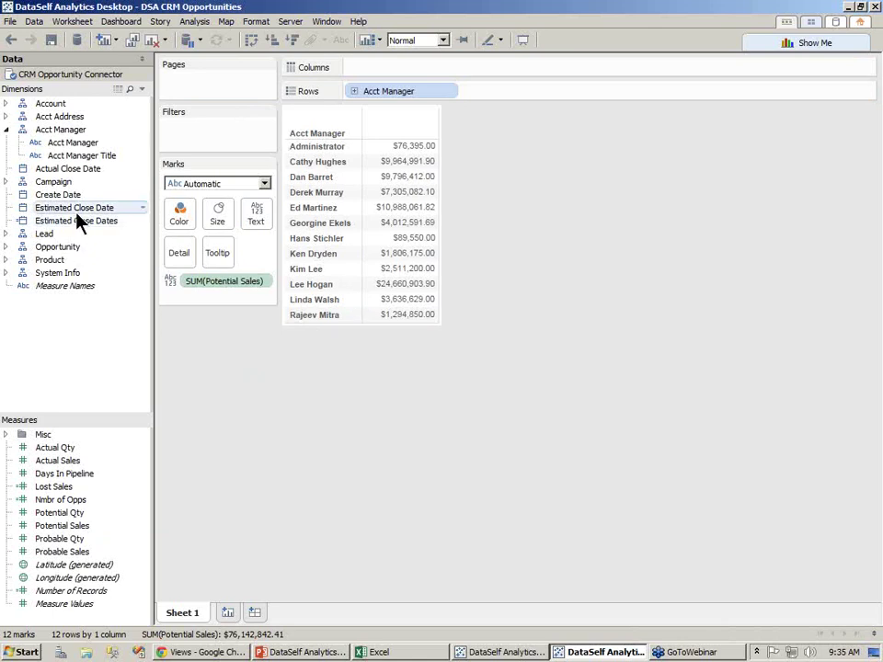
{"action": "left_click_drag", "start_coordinate": [65, 211], "coordinate": [405, 79]}
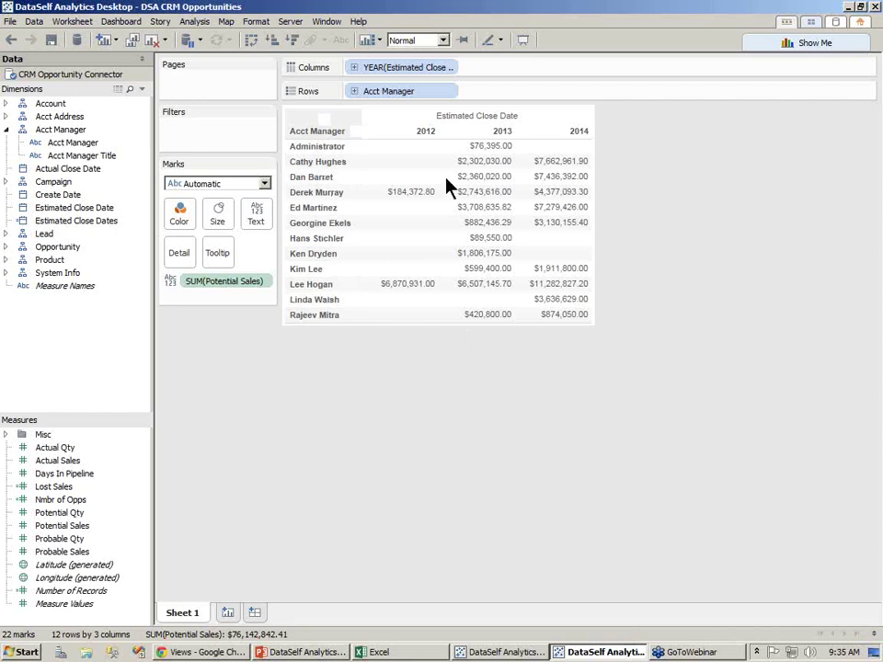
- Drill the Estimated Close Date columns from years into quarters, then drag the date to Filters
{"action": "left_click", "coordinate": [355, 67]}
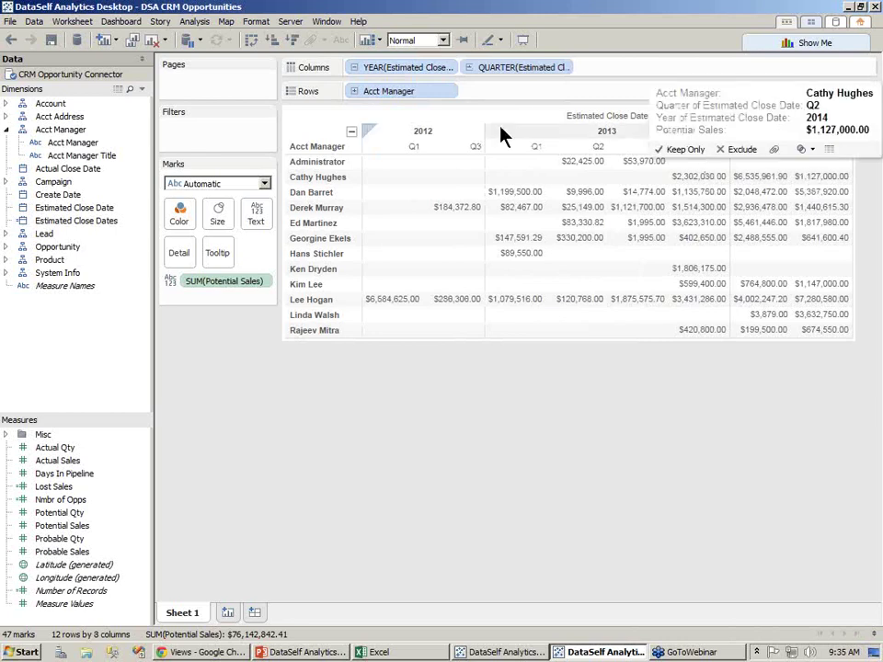
{"action": "left_click", "coordinate": [470, 67]}
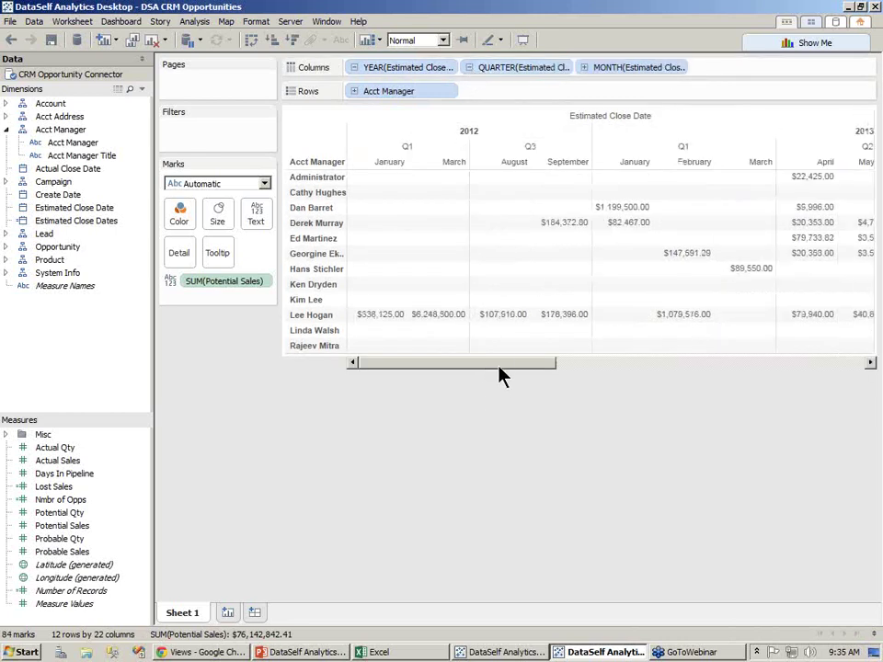
{"action": "left_click_drag", "start_coordinate": [502, 363], "coordinate": [851, 364]}
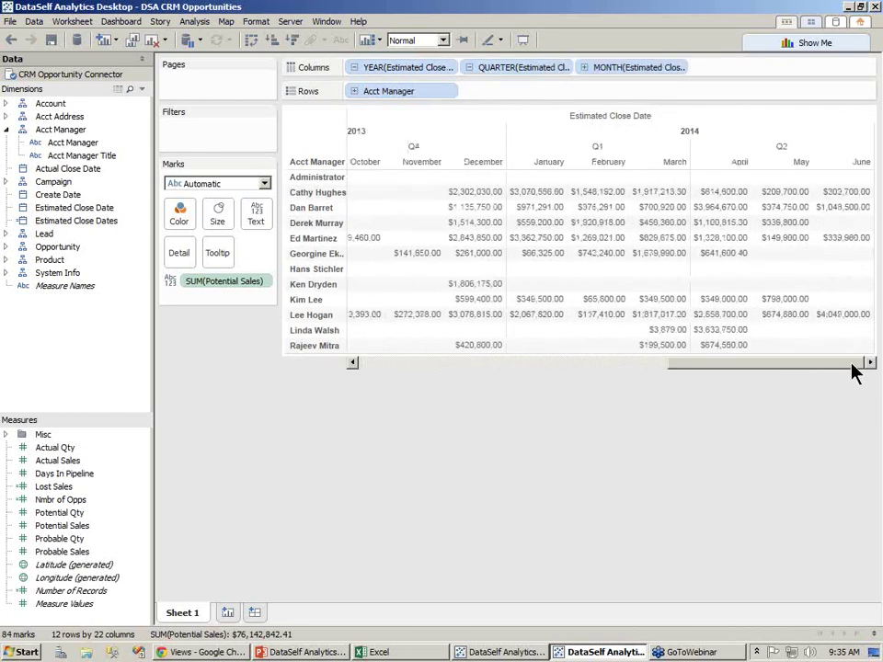
{"action": "left_click", "coordinate": [469, 68]}
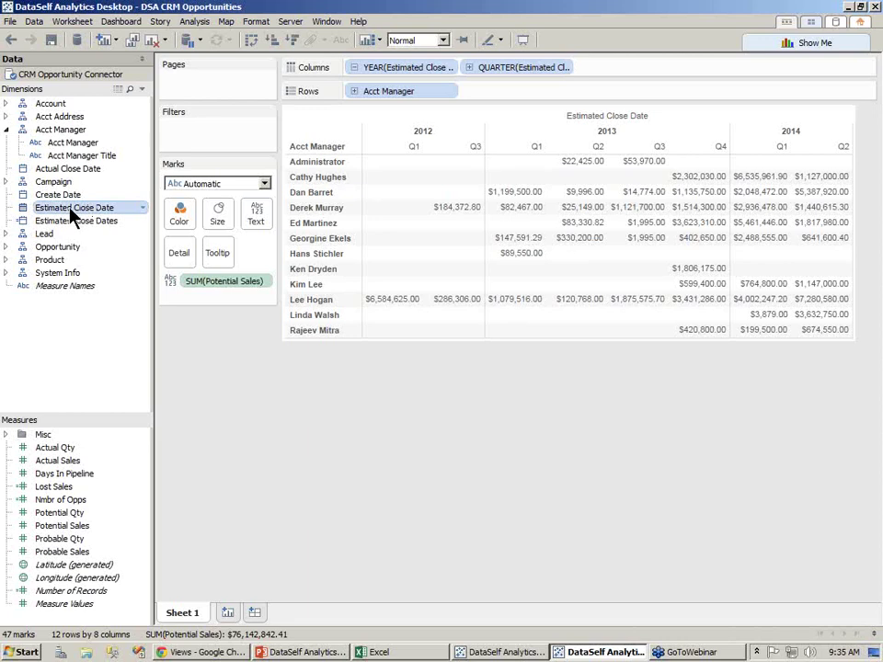
{"action": "left_click_drag", "start_coordinate": [69, 213], "coordinate": [204, 140]}
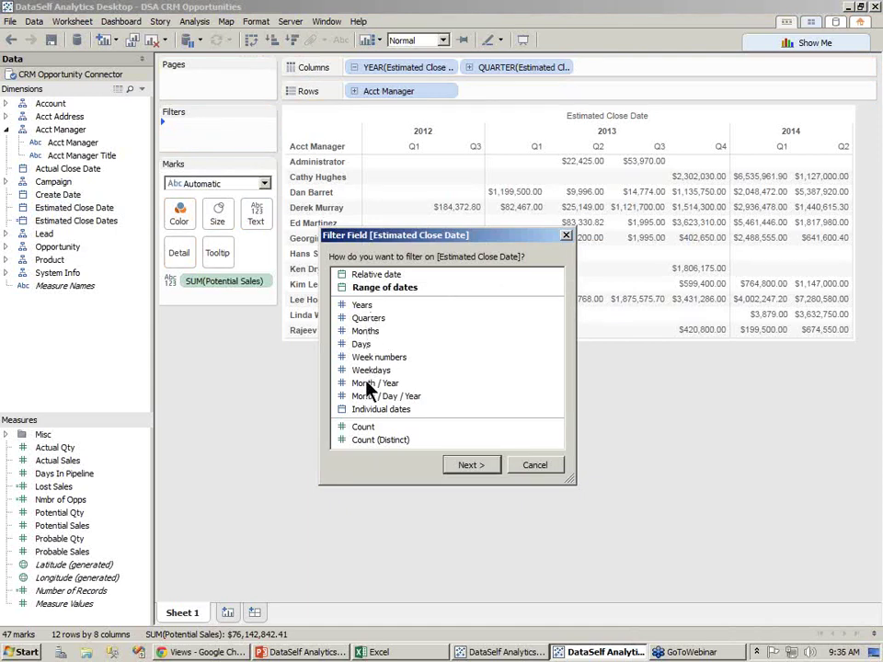
- Set a relative date filter on Estimated Close Date for the last 4 quarters
{"action": "left_click", "coordinate": [379, 274]}
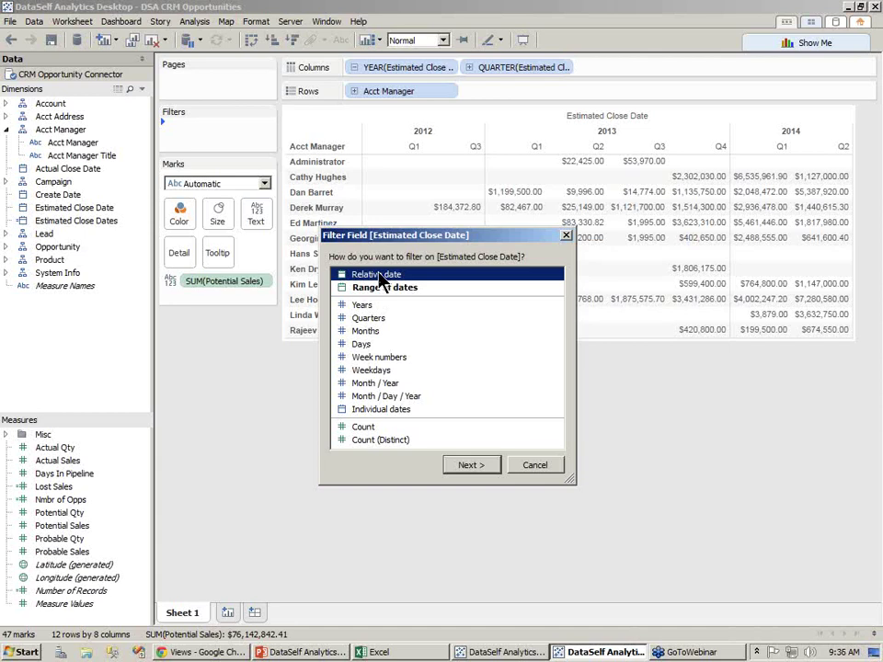
{"action": "left_click", "coordinate": [468, 466]}
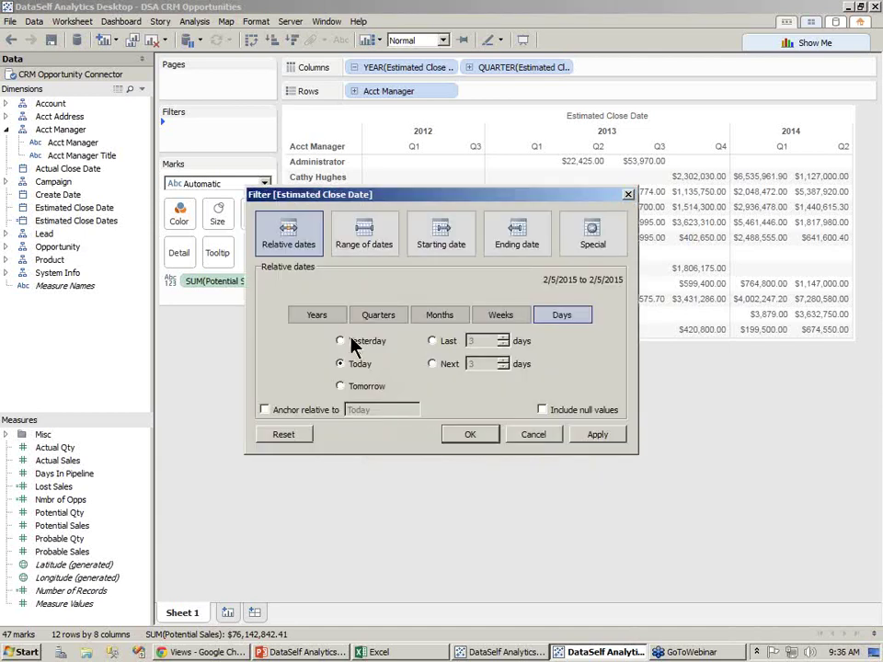
{"action": "left_click", "coordinate": [324, 317]}
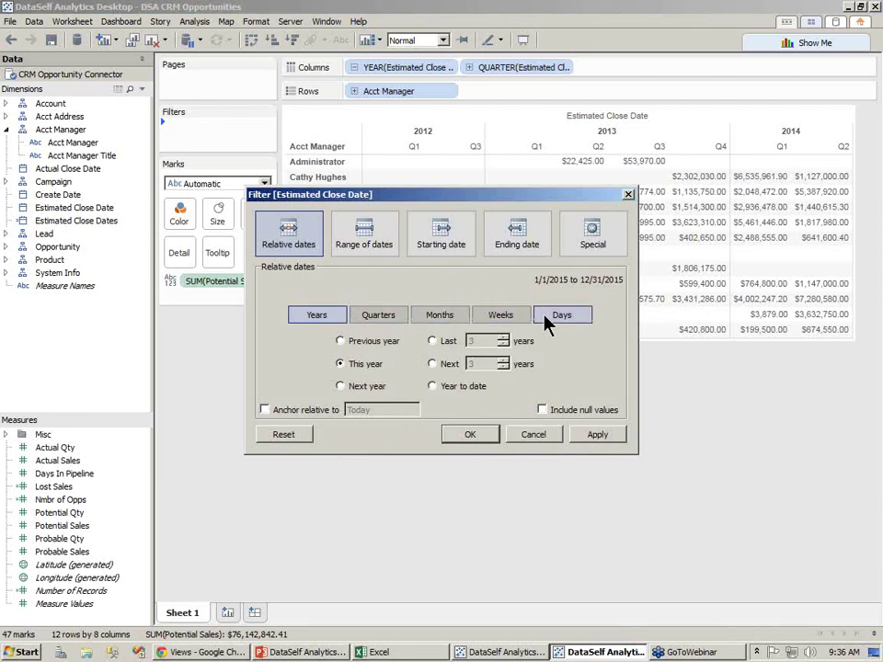
{"action": "left_click", "coordinate": [372, 343]}
{"action": "left_click", "coordinate": [385, 316]}
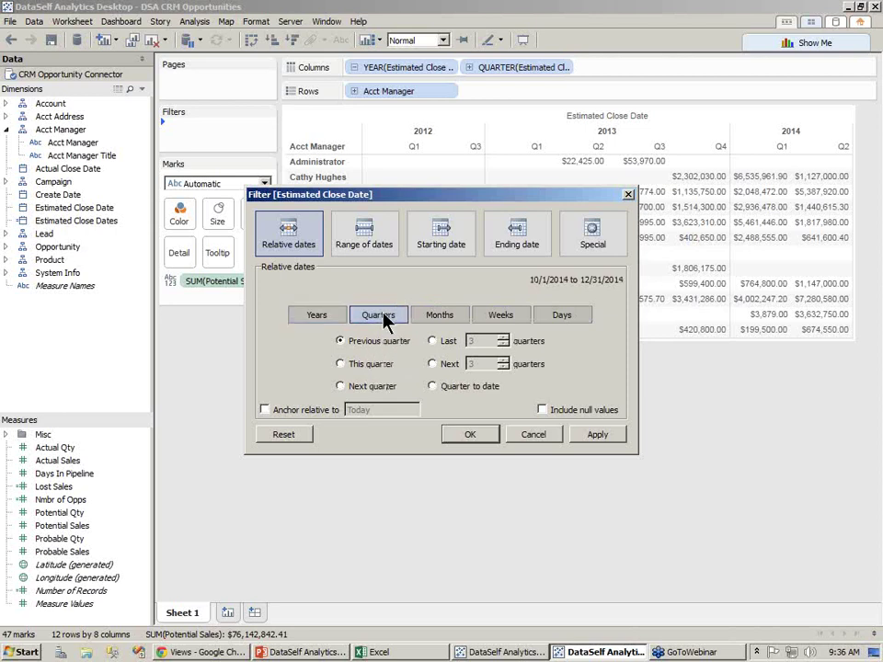
{"action": "left_click", "coordinate": [438, 342]}
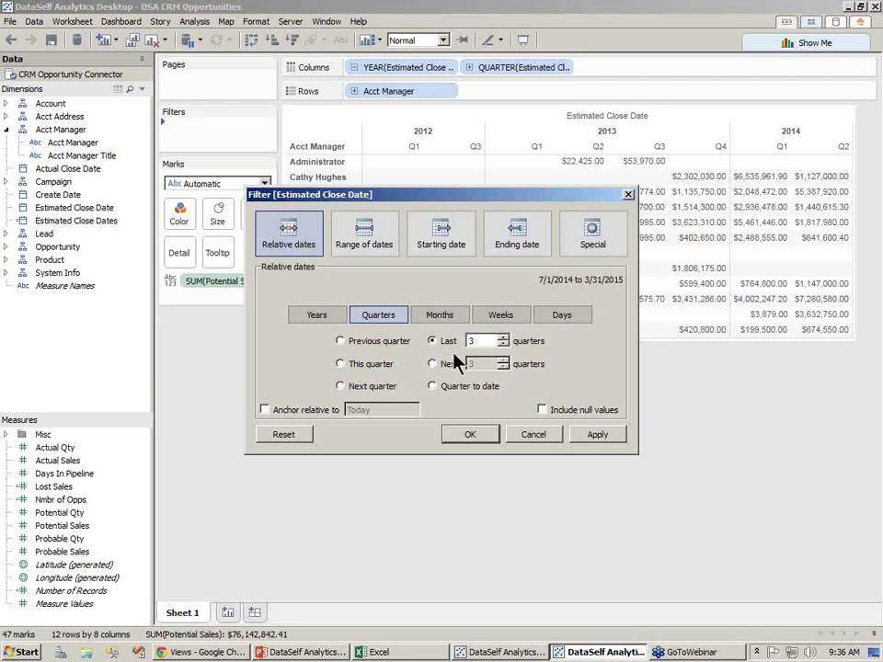
{"action": "left_click", "coordinate": [502, 337]}
{"action": "left_click", "coordinate": [473, 436]}
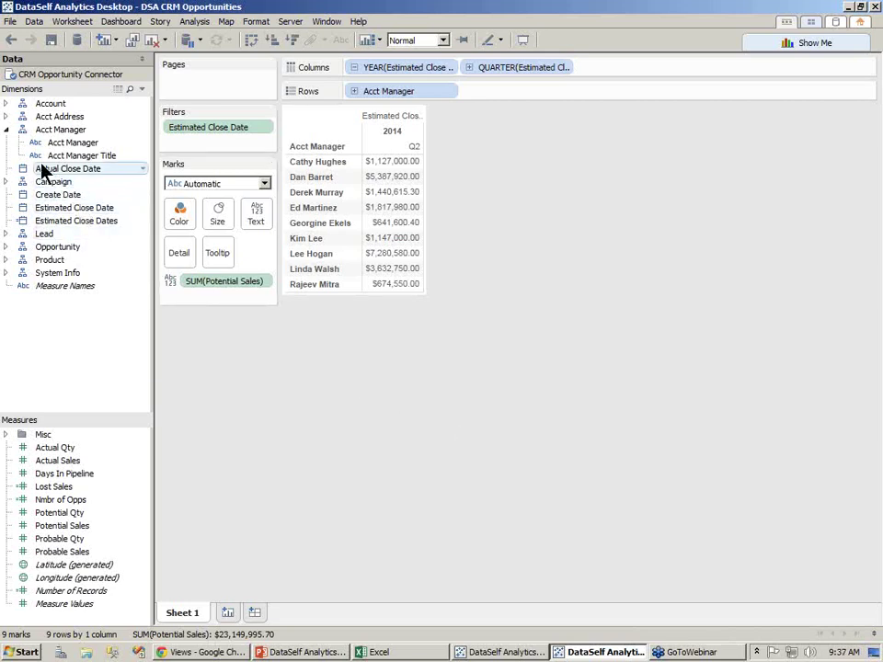
- Add Account Name and then Product Name to Rows under each account manager
{"action": "left_click", "coordinate": [7, 103]}
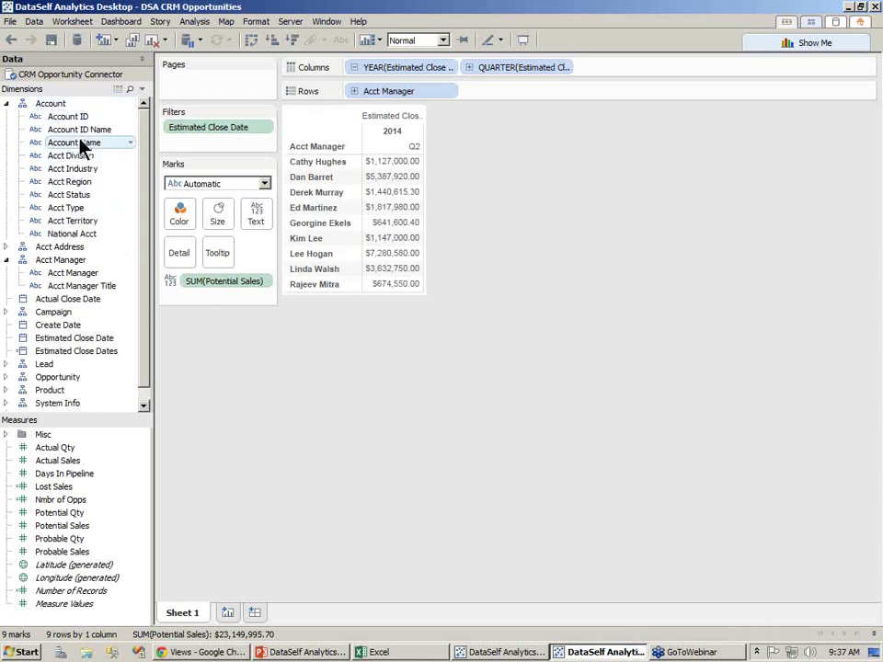
{"action": "left_click_drag", "start_coordinate": [81, 147], "coordinate": [515, 95]}
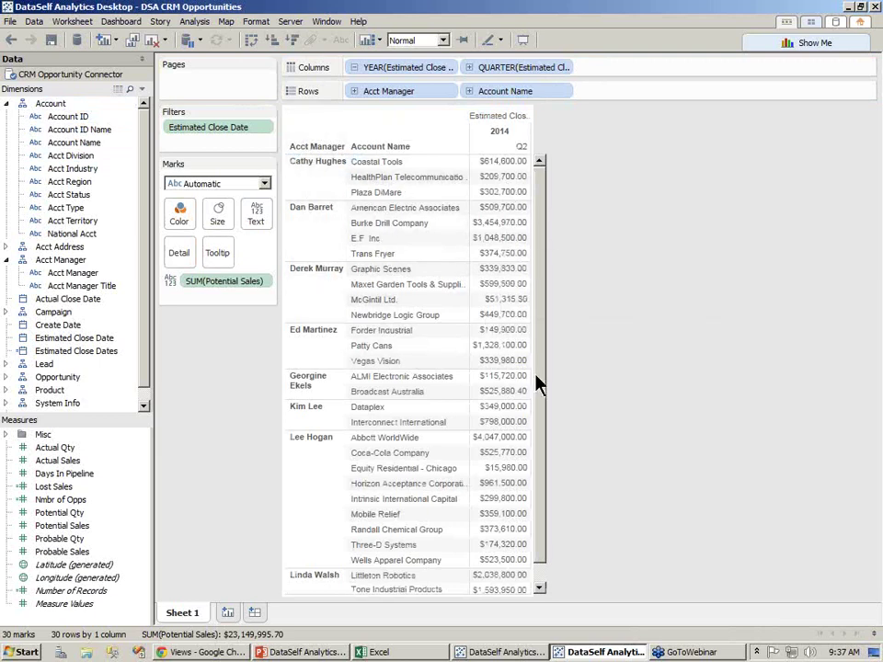
{"action": "left_click", "coordinate": [6, 261]}
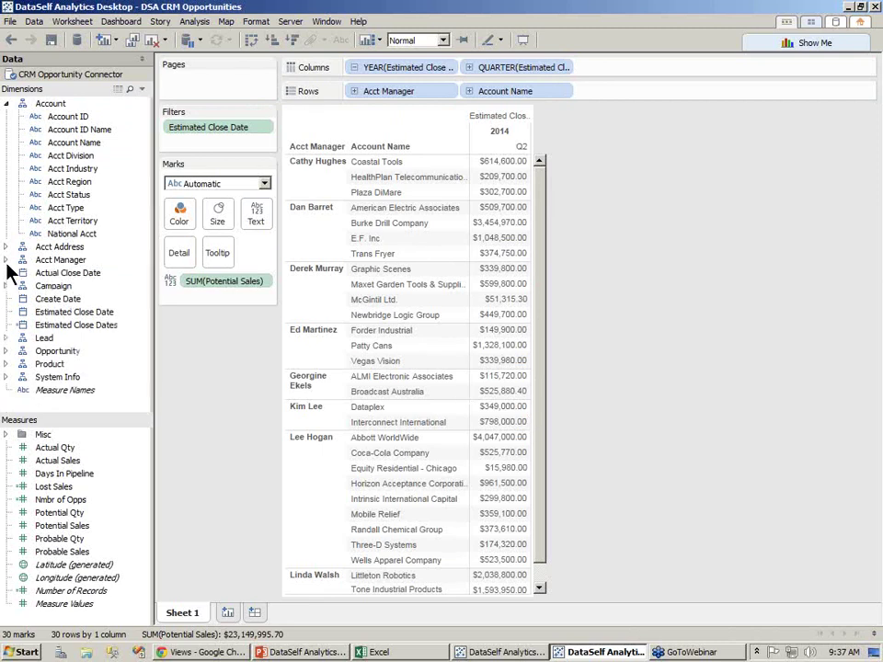
{"action": "left_click", "coordinate": [6, 364]}
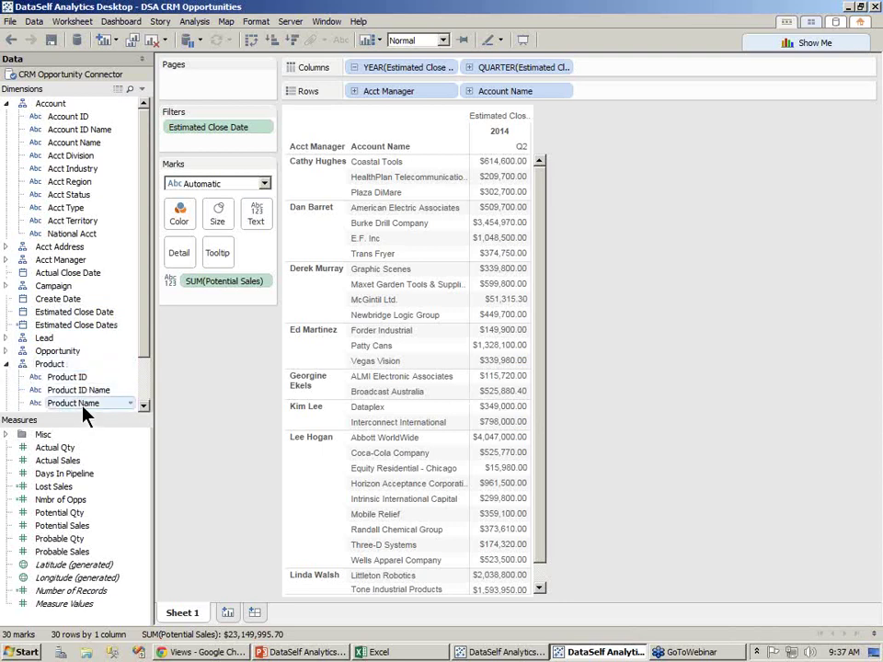
{"action": "left_click_drag", "start_coordinate": [83, 414], "coordinate": [605, 102]}
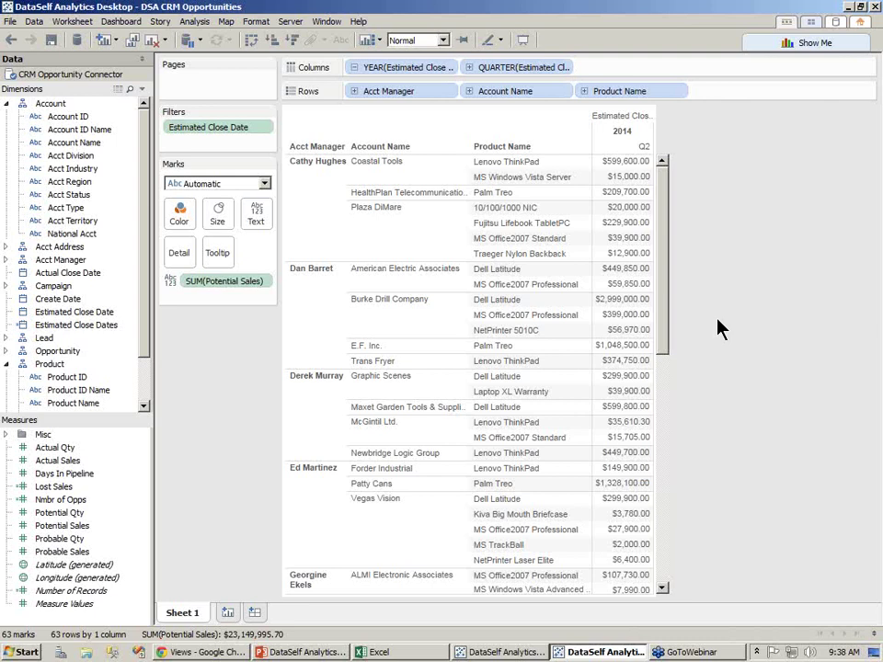
- Add a blank Sheet 2 worksheet next to the finished Sheet 1 table
{"action": "left_click", "coordinate": [226, 612]}
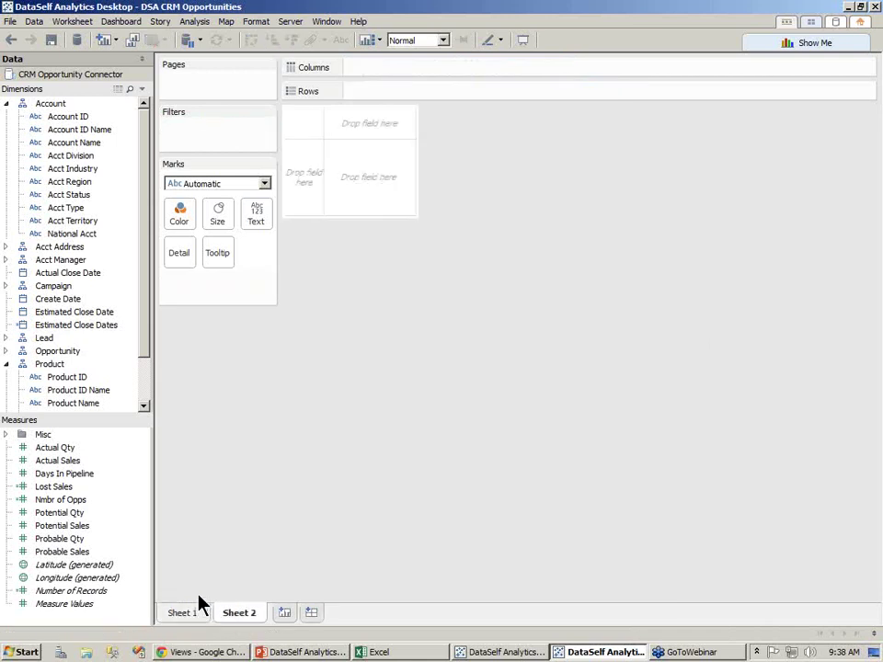
- Bring up the DSA Demo workbook with its empty Sales Connector Sheet 1
{"action": "left_click", "coordinate": [502, 653]}
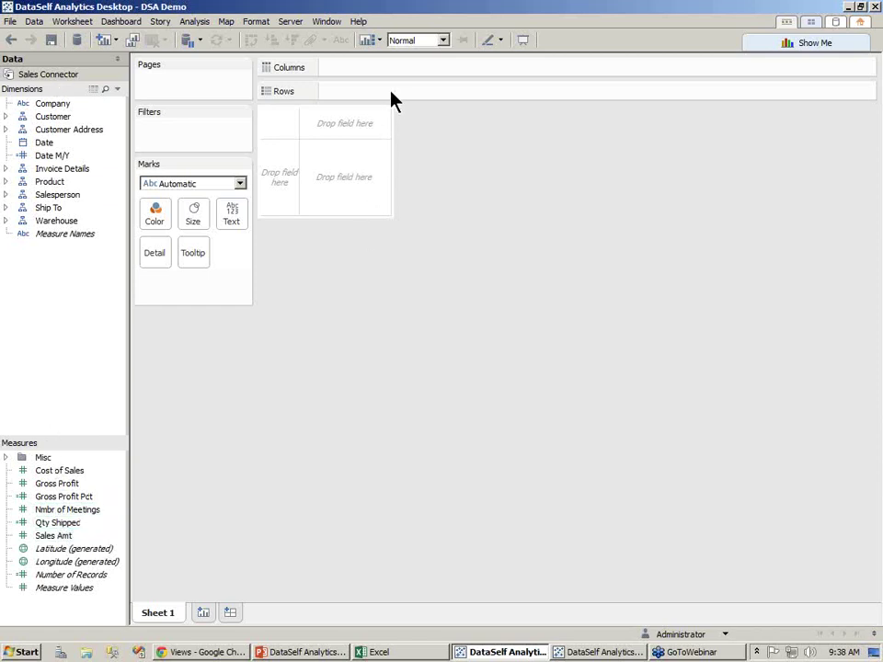
- Put Sales Amt on Rows and Date M/Y on Columns for a monthly sales line
{"action": "left_click_drag", "start_coordinate": [63, 543], "coordinate": [386, 101]}
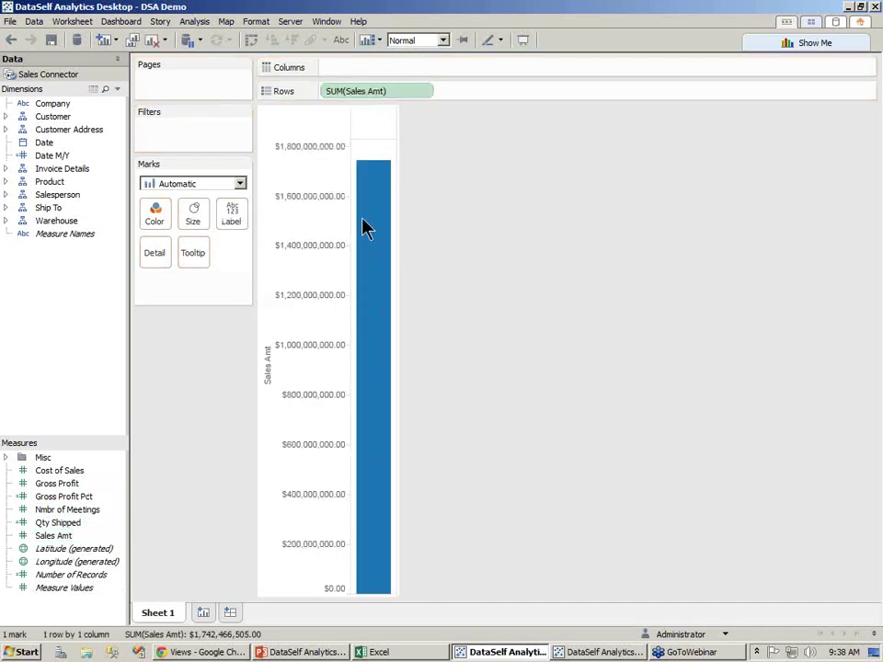
{"action": "mouse_move", "coordinate": [375, 379]}
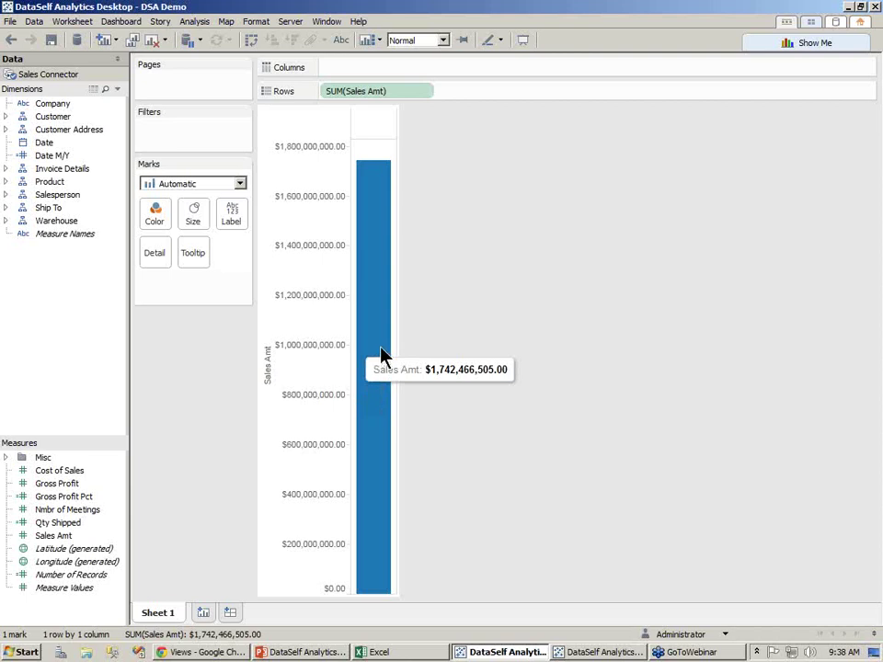
{"action": "left_click_drag", "start_coordinate": [52, 157], "coordinate": [372, 69]}
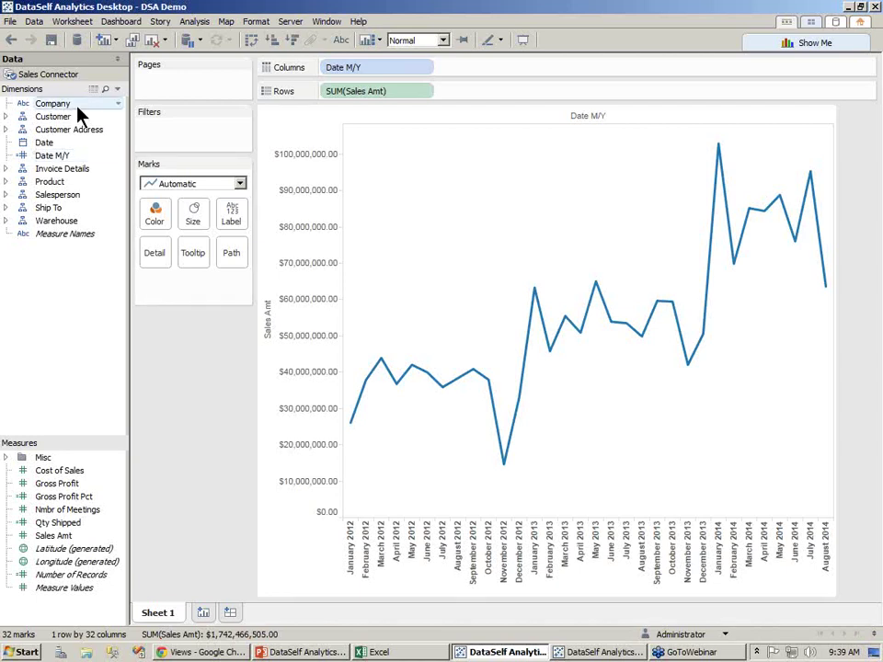
- Colour the sales line by Company, highlight each company's line in turn, and add Nmbr of Meetings to Rows
{"action": "left_click_drag", "start_coordinate": [58, 105], "coordinate": [158, 218]}
{"action": "left_click", "coordinate": [190, 331]}
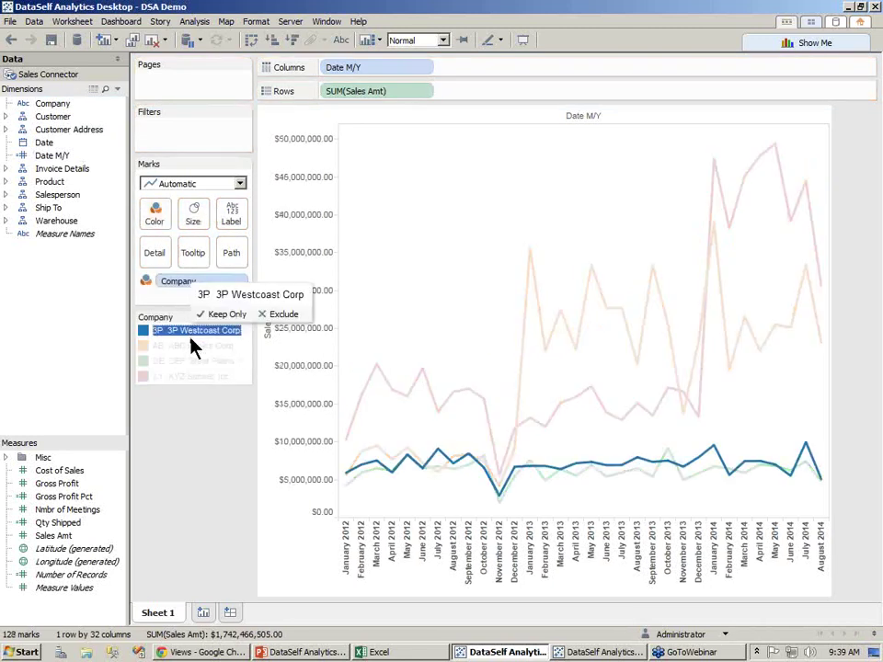
{"action": "left_click", "coordinate": [191, 348]}
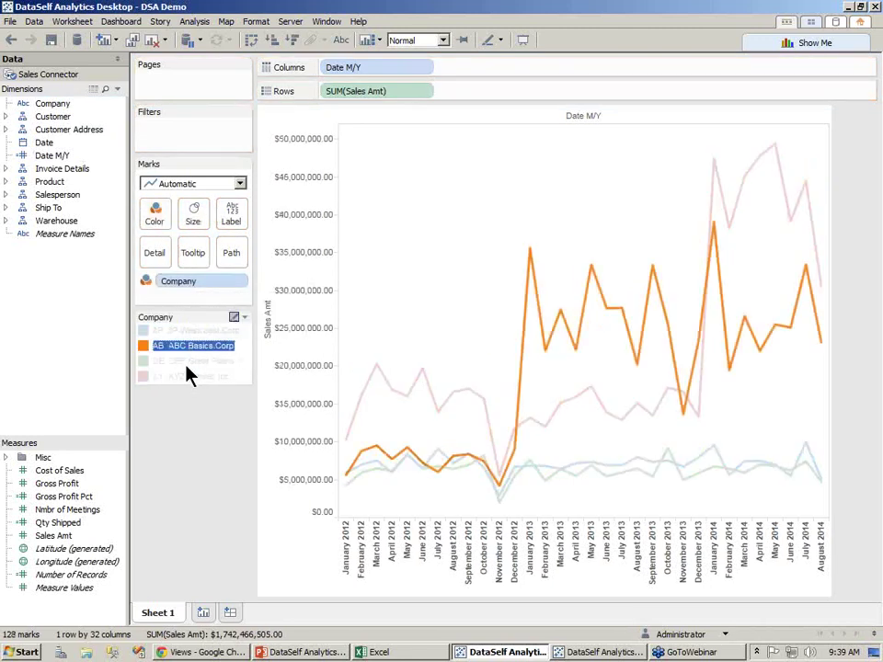
{"action": "left_click", "coordinate": [187, 376]}
{"action": "left_click", "coordinate": [204, 452]}
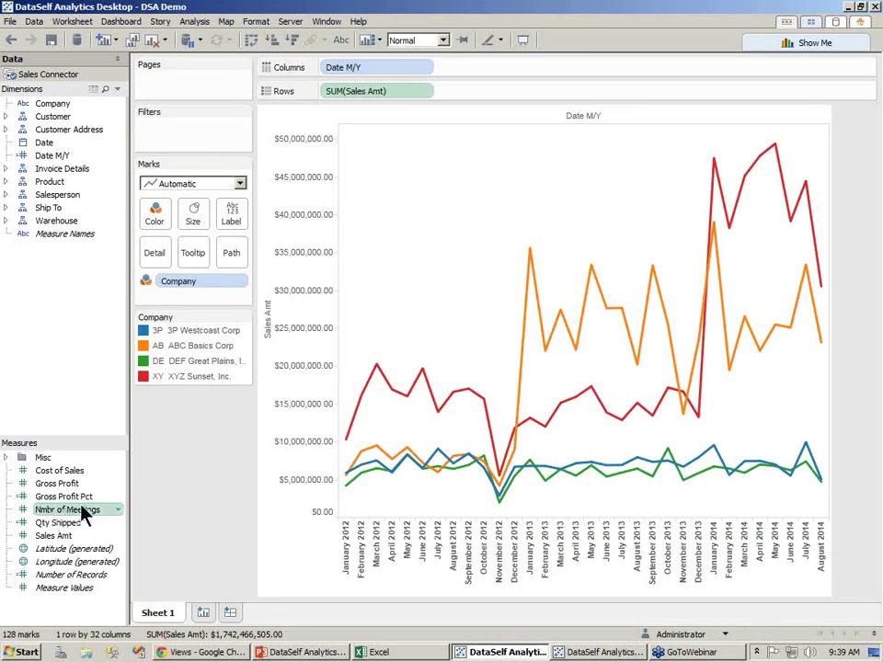
{"action": "left_click_drag", "start_coordinate": [82, 513], "coordinate": [502, 93]}
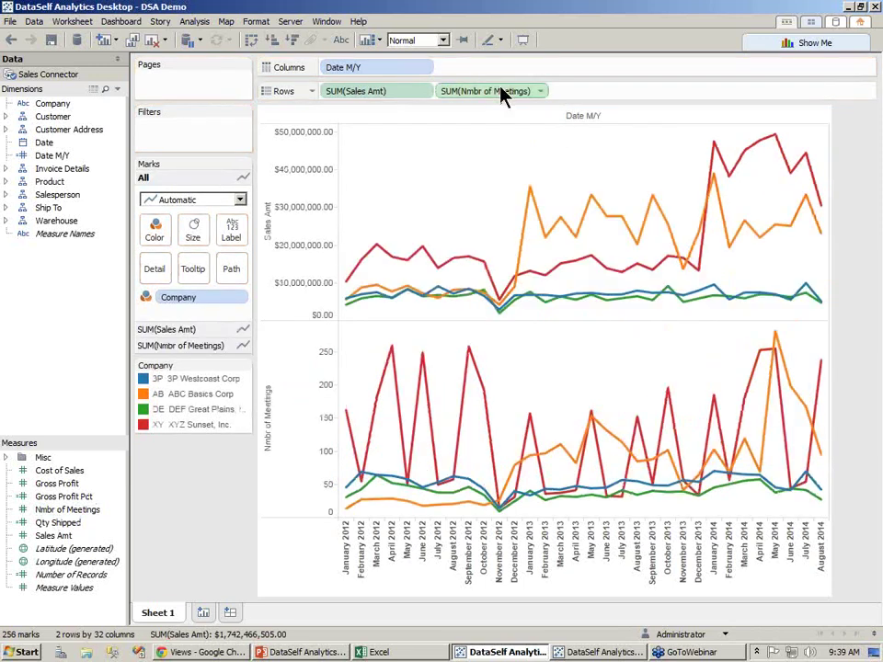
- Change the Nmbr of Meetings chart's mark type from Automatic to Bar
{"action": "left_click", "coordinate": [272, 244]}
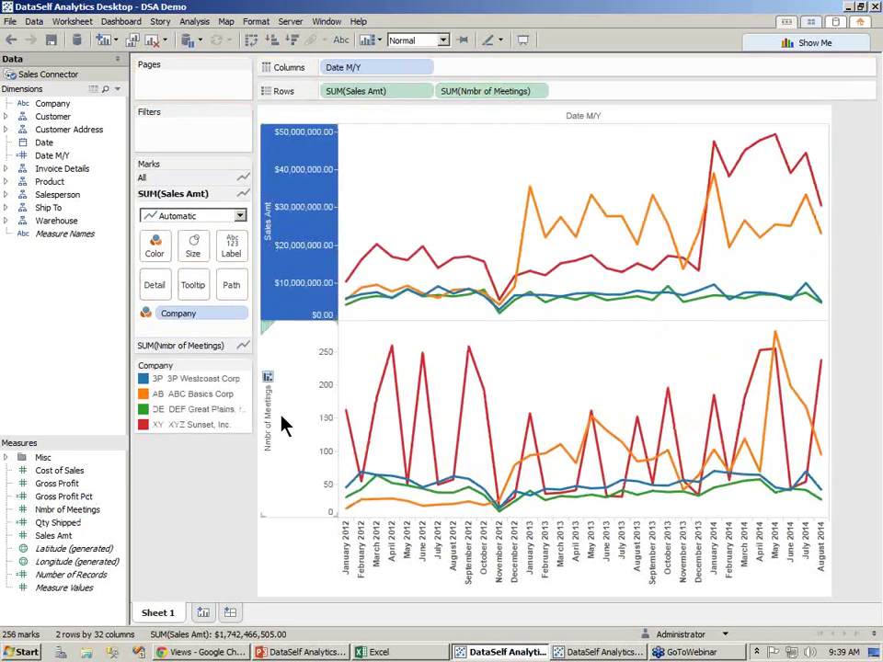
{"action": "left_click", "coordinate": [290, 470]}
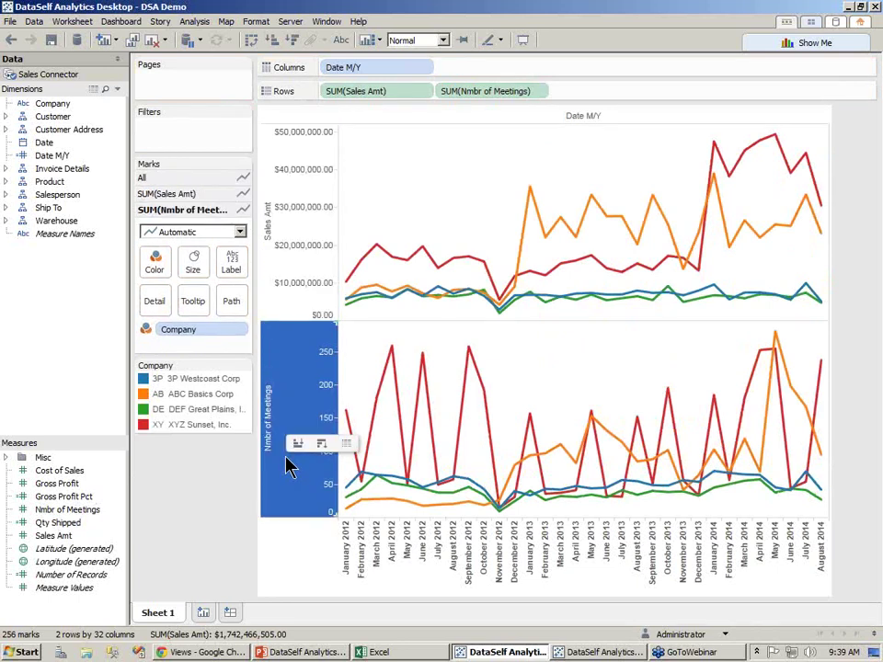
{"action": "left_click", "coordinate": [239, 232]}
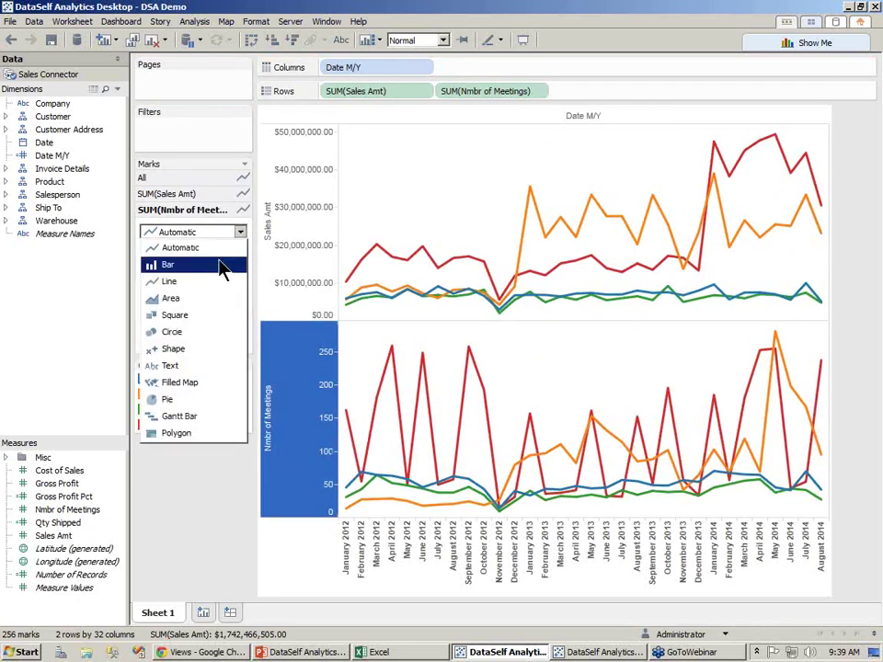
{"action": "left_click", "coordinate": [221, 266]}
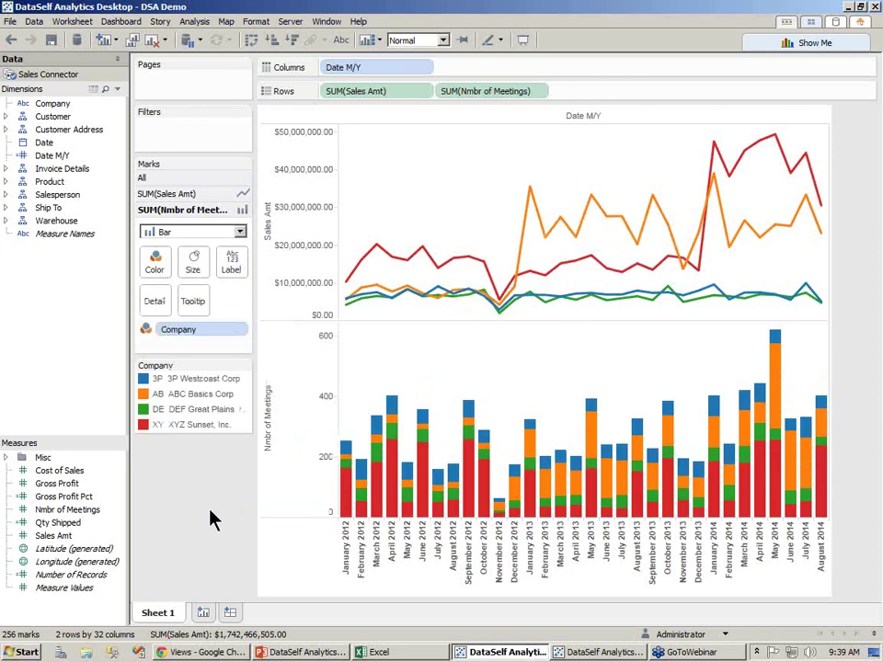
- Add a blank Sheet 2 worksheet to the DSA Demo workbook
{"action": "left_click", "coordinate": [204, 614]}
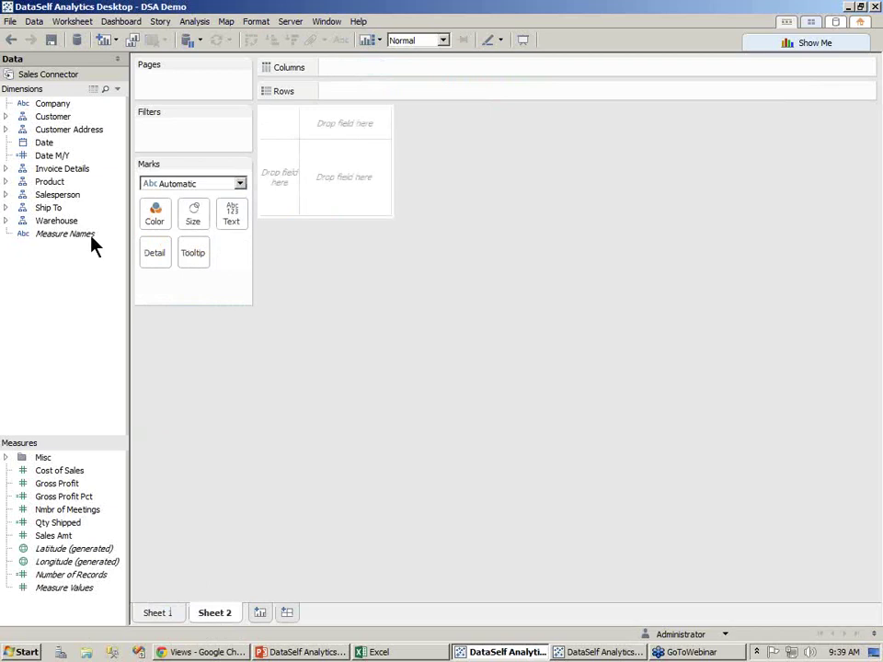
- Select State, Deal Size and Sales Amt and make them a Show Me symbol map
{"action": "left_click", "coordinate": [5, 129]}
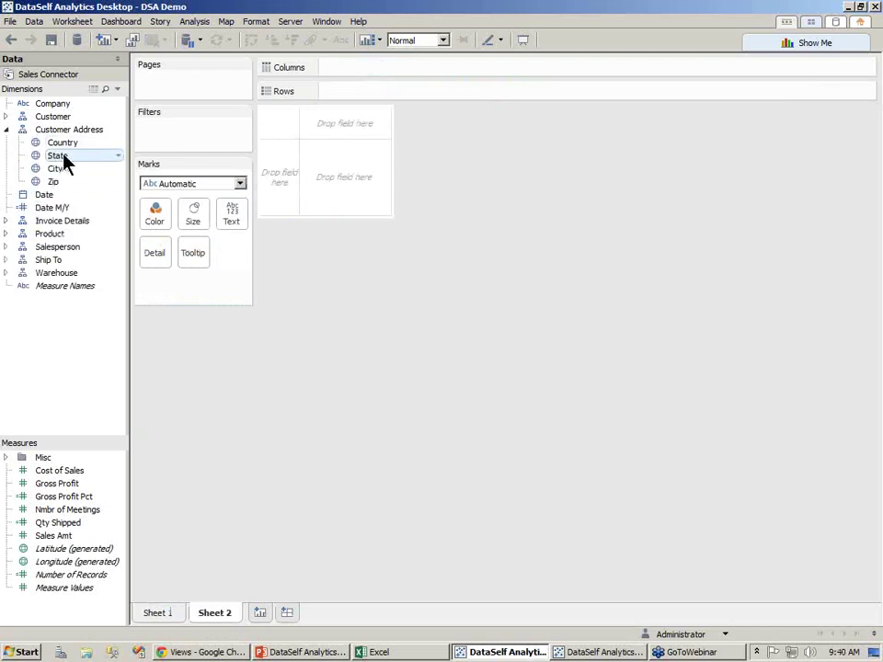
{"action": "left_click", "coordinate": [57, 156]}
{"action": "left_click", "coordinate": [7, 222]}
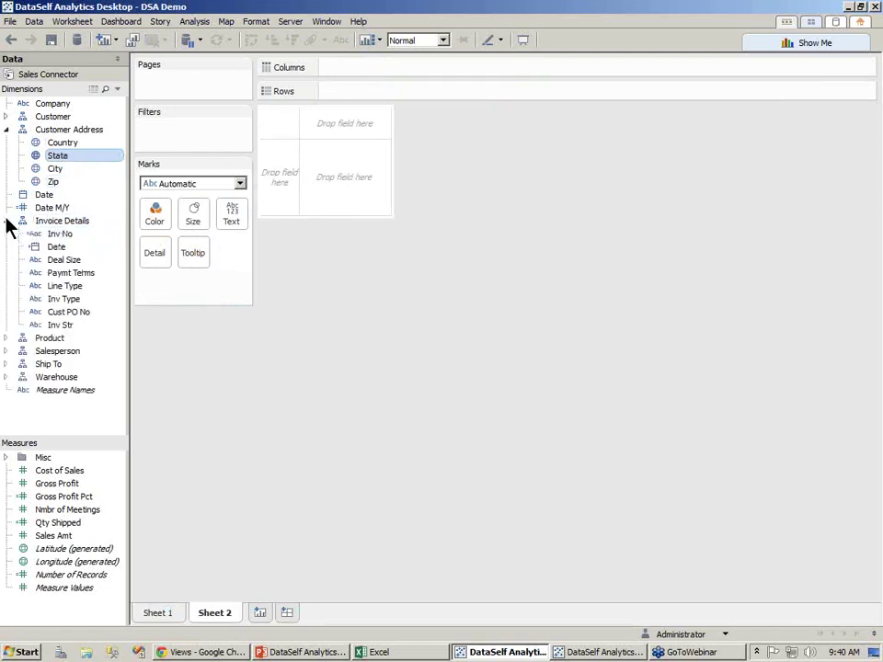
{"action": "left_click", "coordinate": [63, 263], "text": "ctrl"}
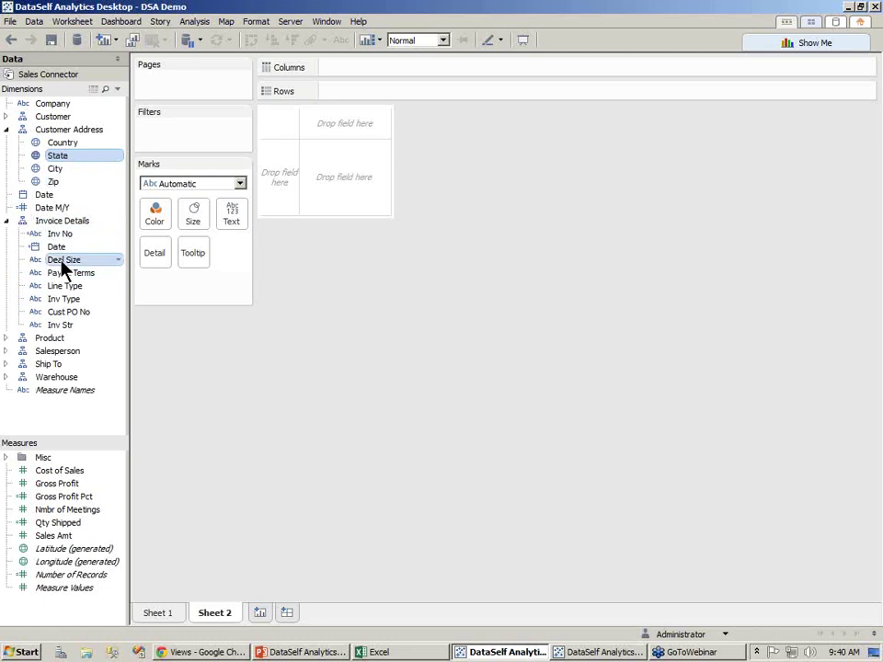
{"action": "left_click", "coordinate": [55, 536], "text": "ctrl"}
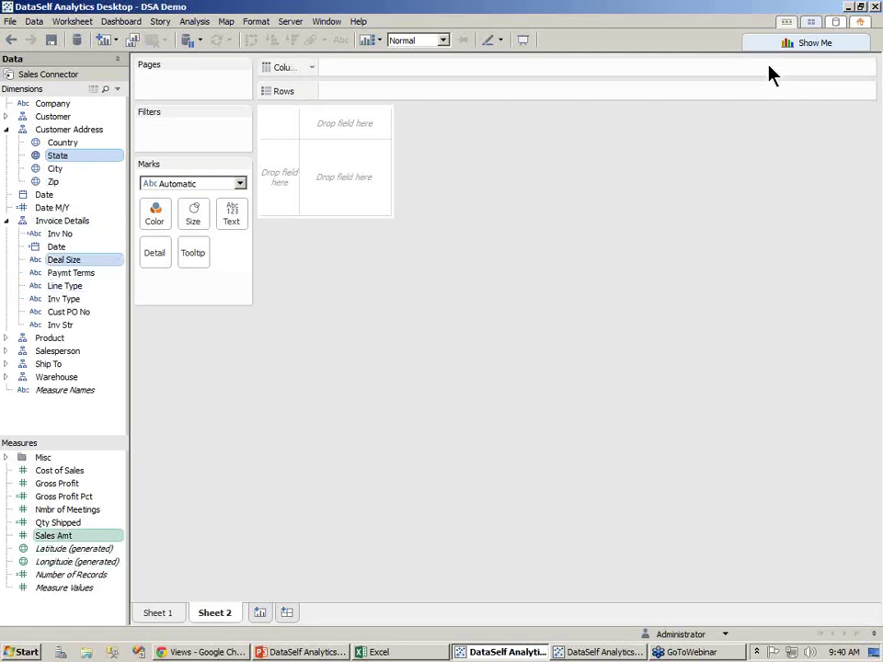
{"action": "left_click", "coordinate": [774, 44]}
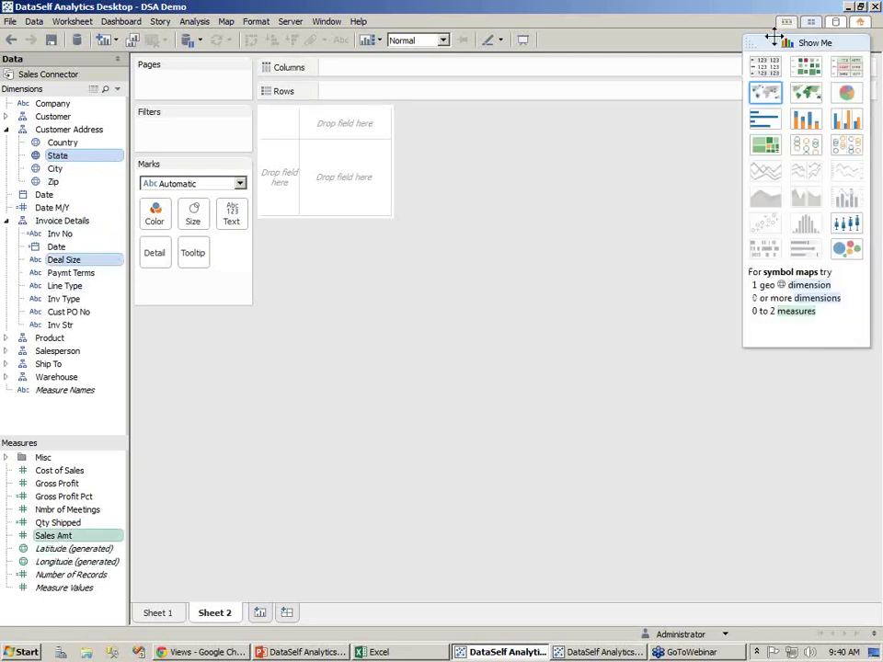
{"action": "left_click", "coordinate": [759, 98]}
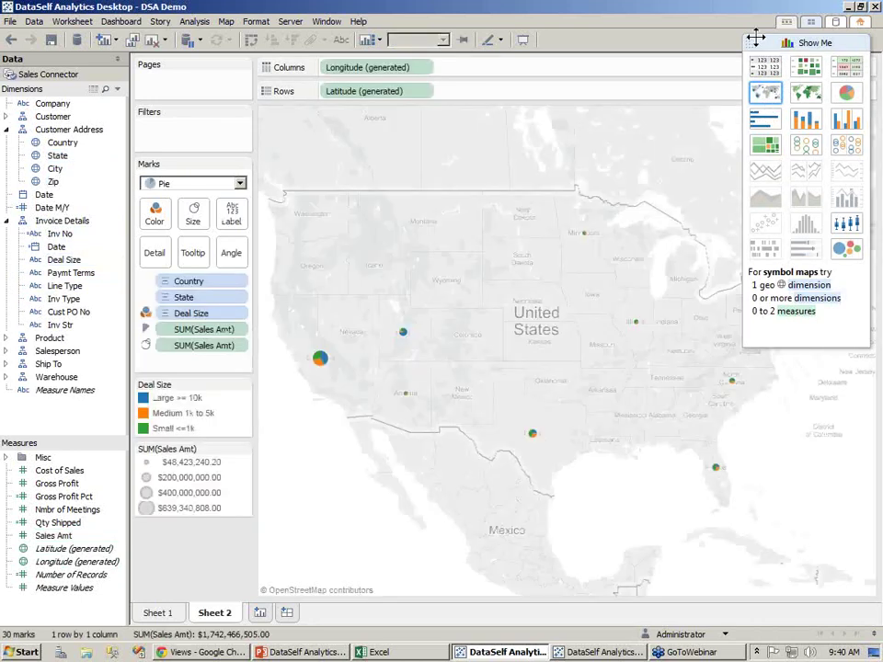
- Enlarge the pie charts on the state map with the Size slider
{"action": "left_click", "coordinate": [756, 38]}
{"action": "left_click", "coordinate": [193, 223]}
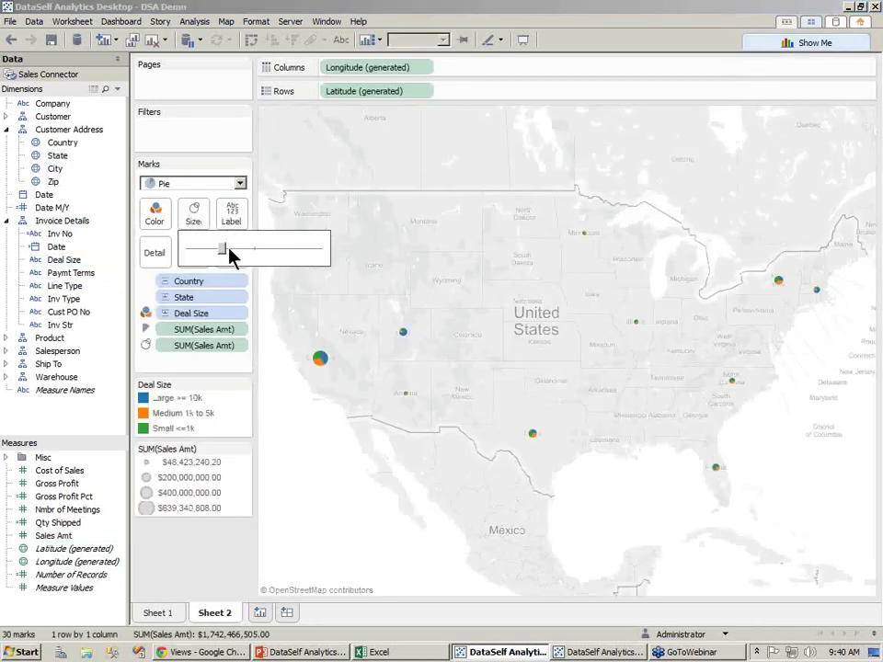
{"action": "left_click_drag", "start_coordinate": [225, 253], "coordinate": [269, 252]}
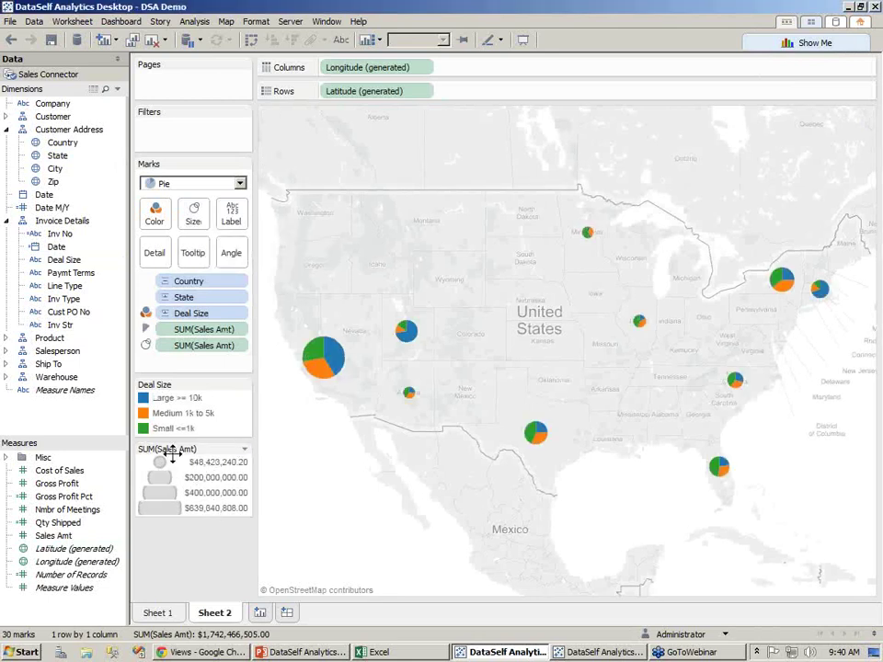
- Highlight Large, Medium and Small deal slices in turn, clear highlighting, then create Dashboard 1
{"action": "left_click", "coordinate": [147, 398]}
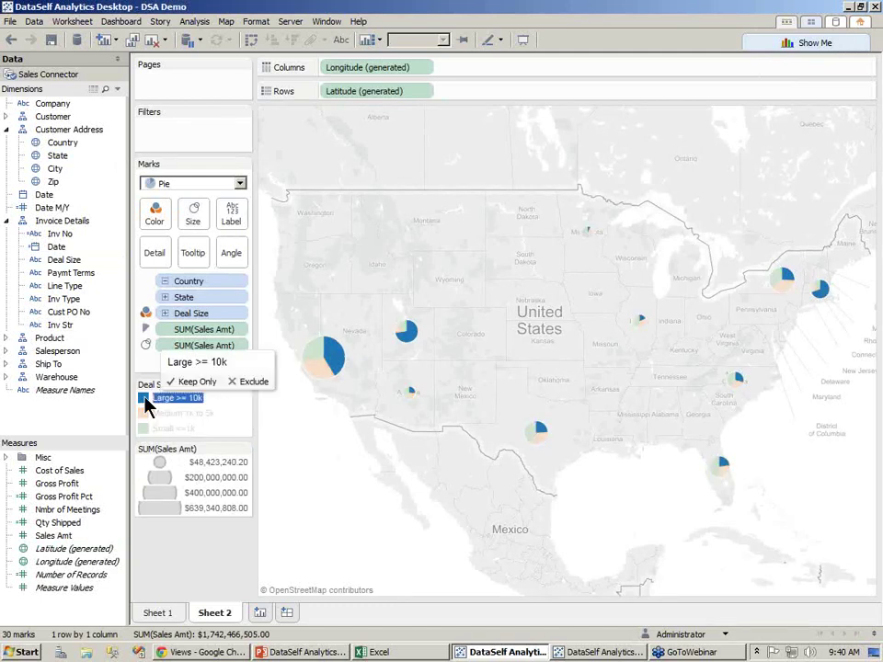
{"action": "left_click", "coordinate": [146, 413]}
{"action": "left_click", "coordinate": [146, 428]}
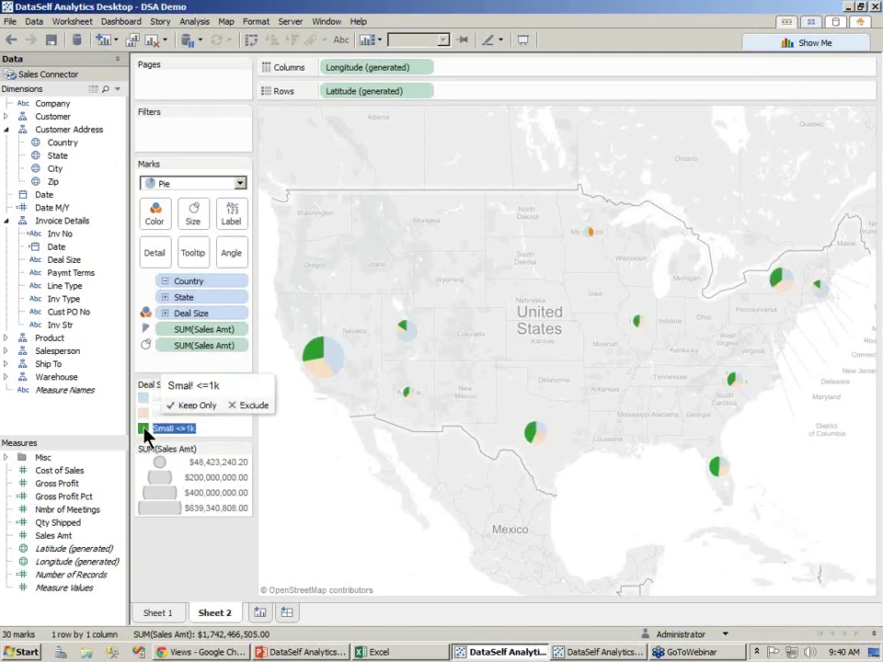
{"action": "left_click", "coordinate": [235, 438]}
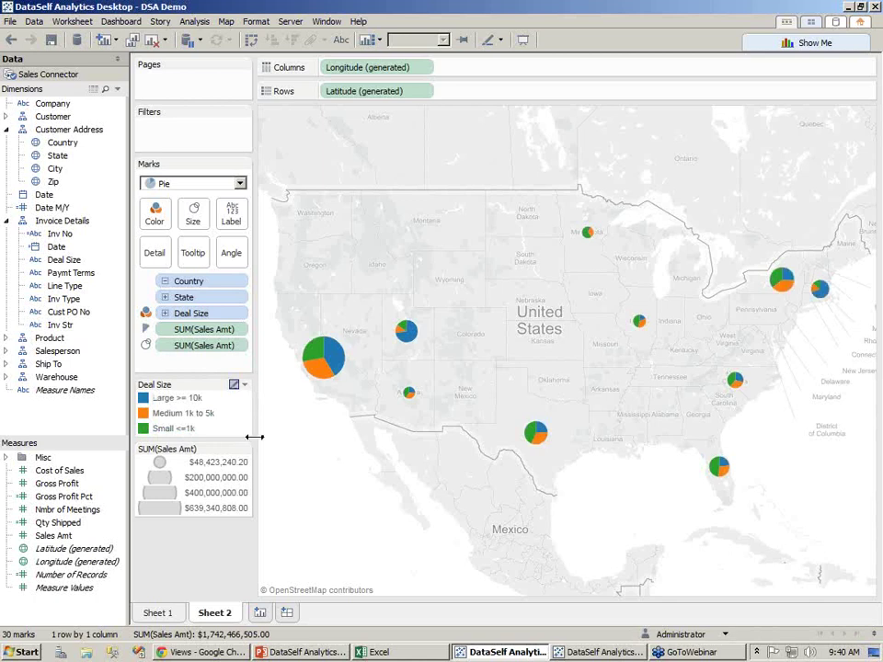
{"action": "left_click", "coordinate": [287, 614]}
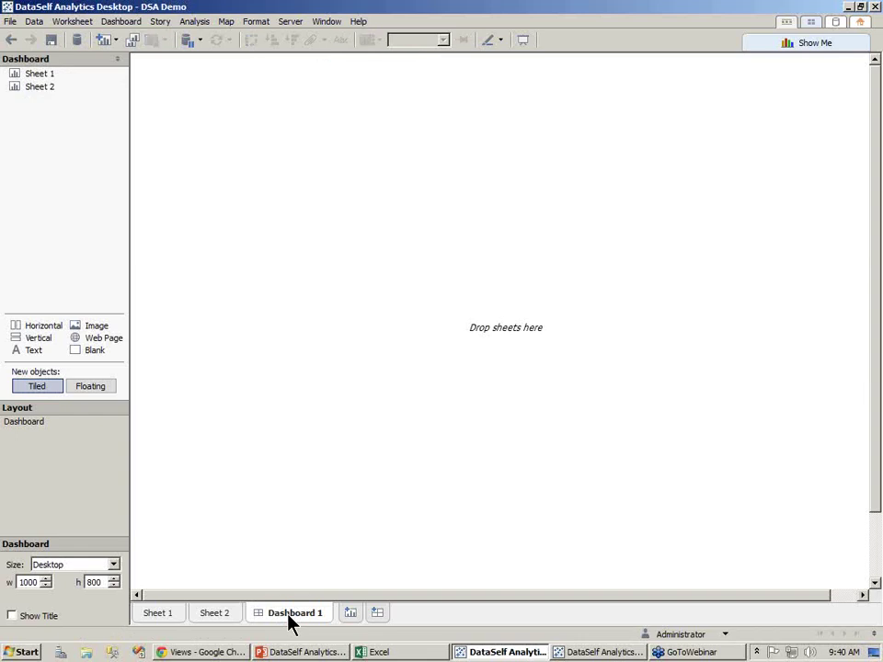
- Size Dashboard 1 as iPad Landscape, add the Sheet 2 map above Sheet 1, and enlarge the map
{"action": "left_click", "coordinate": [112, 566]}
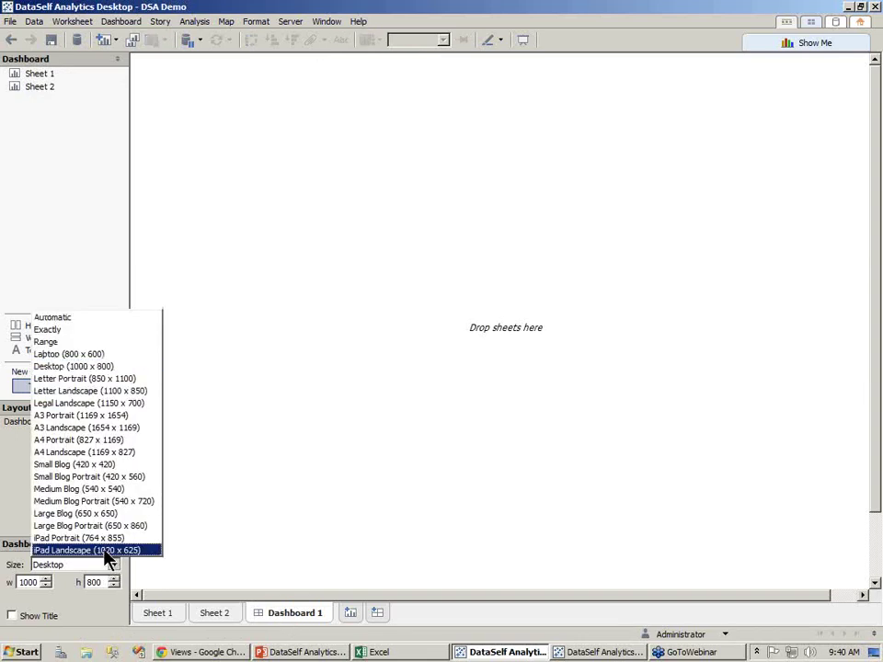
{"action": "left_click", "coordinate": [108, 550]}
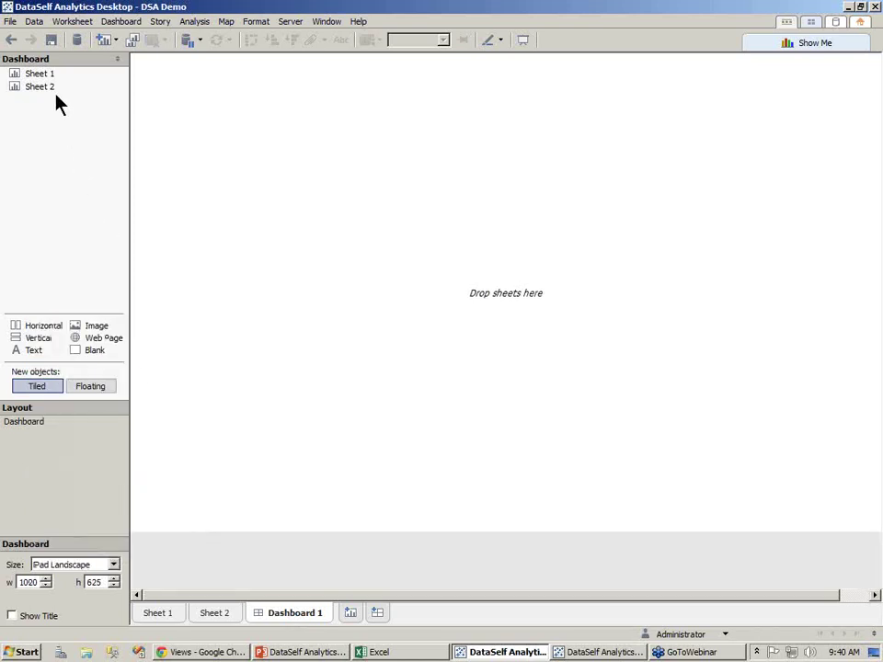
{"action": "left_click_drag", "start_coordinate": [52, 89], "coordinate": [188, 120]}
{"action": "mouse_move", "coordinate": [30, 81]}
{"action": "left_mouse_down"}
{"action": "mouse_move", "coordinate": [300, 359]}
{"action": "mouse_move", "coordinate": [425, 416]}
{"action": "mouse_move", "coordinate": [548, 411]}
{"action": "mouse_move", "coordinate": [657, 335]}
{"action": "mouse_move", "coordinate": [609, 236]}
{"action": "mouse_move", "coordinate": [441, 172]}
{"action": "mouse_move", "coordinate": [375, 238]}
{"action": "mouse_move", "coordinate": [353, 288]}
{"action": "mouse_move", "coordinate": [357, 382]}
{"action": "mouse_move", "coordinate": [446, 414]}
{"action": "left_mouse_up"}
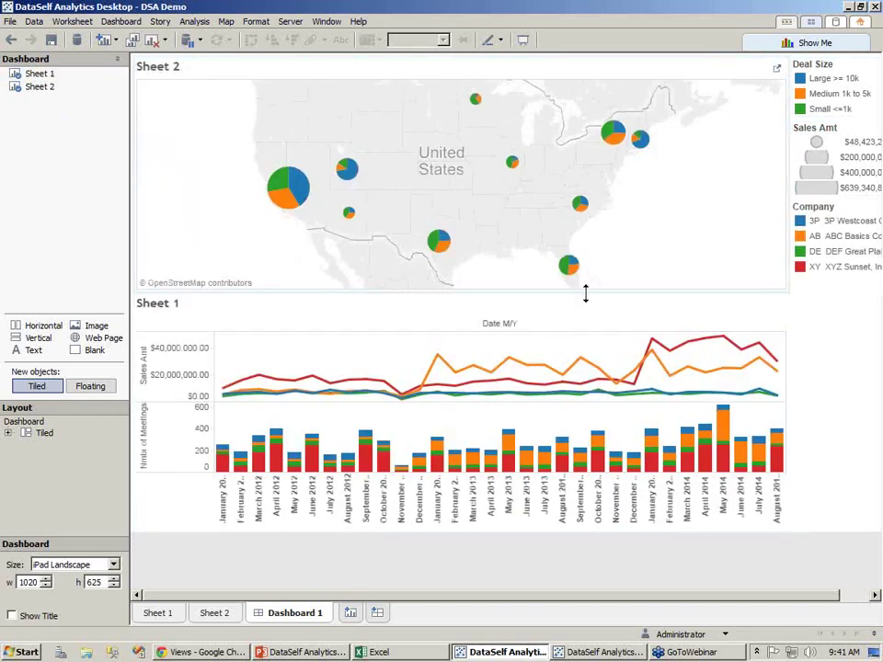
{"action": "left_click_drag", "start_coordinate": [585, 293], "coordinate": [585, 329]}
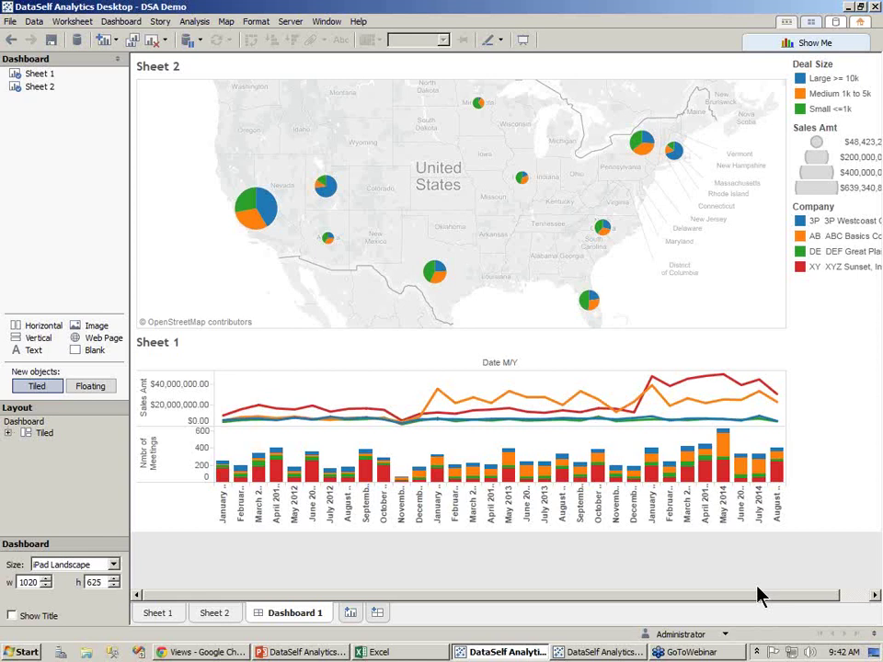
{"action": "left_click", "coordinate": [309, 651]}
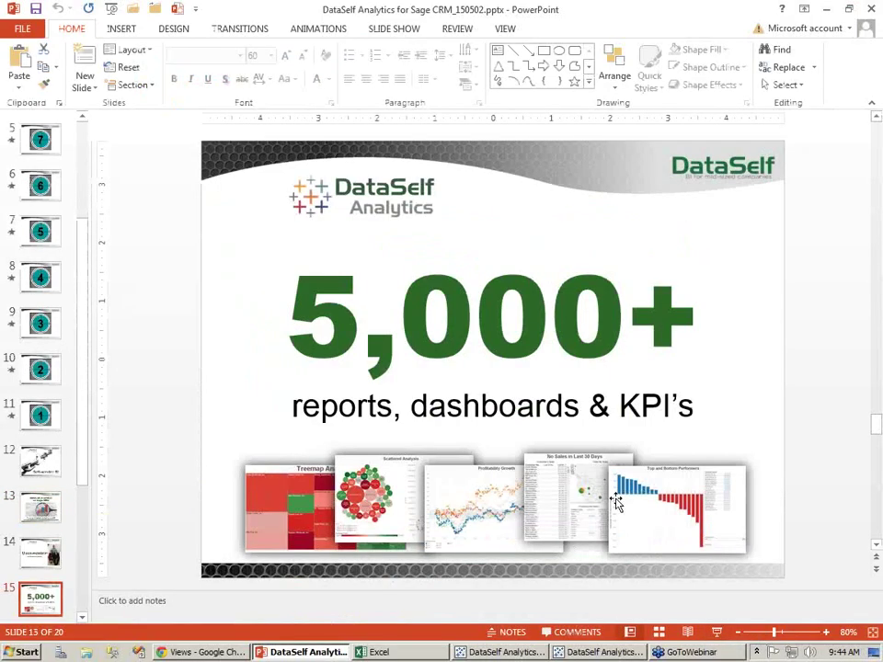
- Switch to the web portal's Views page listing 186 published views
{"action": "left_click", "coordinate": [232, 656]}
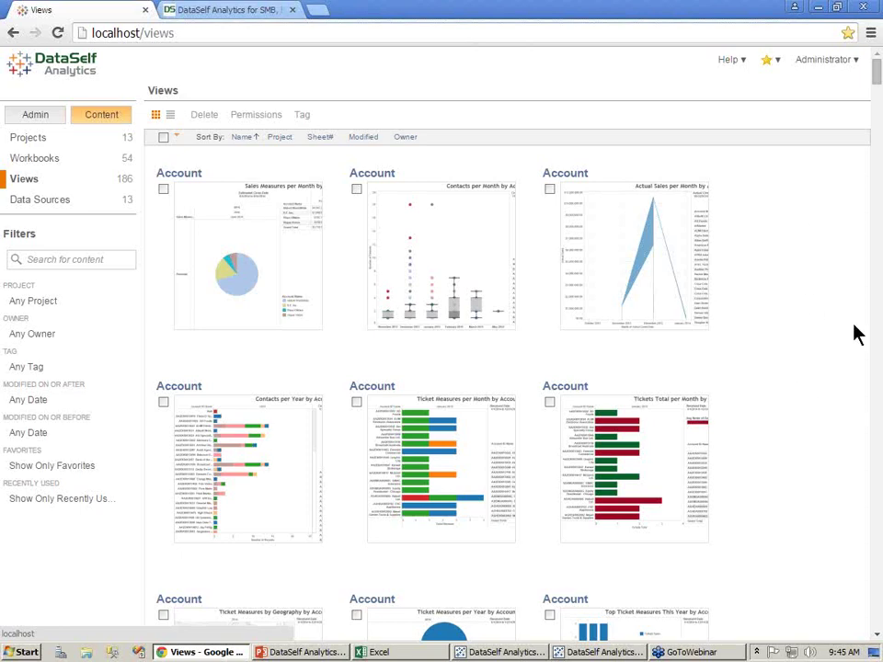
- Scroll the views list down to the Top Customers by Sales thumbnail
{"action": "left_click_drag", "start_coordinate": [878, 85], "coordinate": [870, 607]}
- Open Top Customers by Sales, then switch to the Top & Bottom Customers view
{"action": "left_click", "coordinate": [685, 351]}
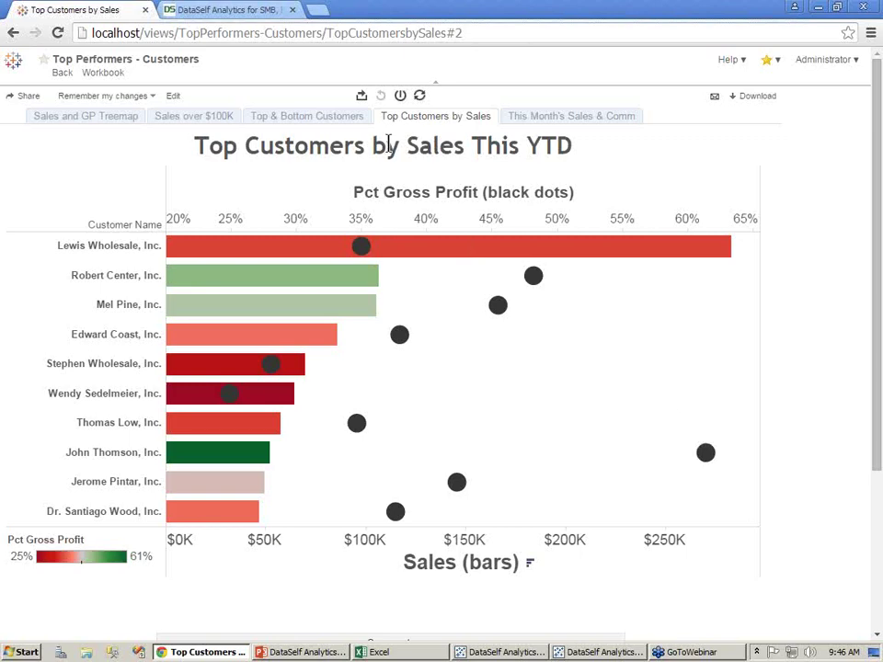
{"action": "left_click", "coordinate": [322, 114]}
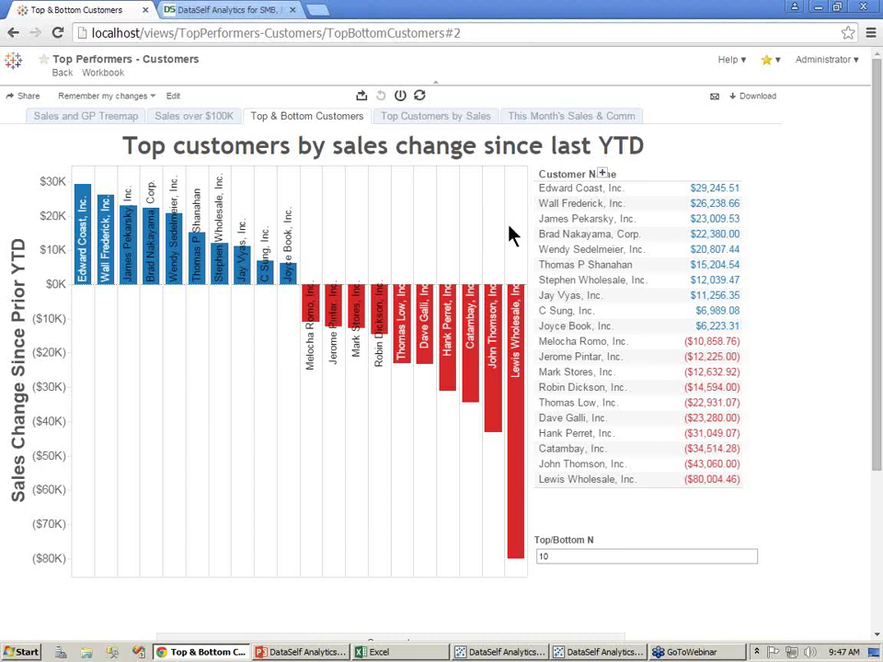
- Show This Month's Sales & Comm with September's running sales against the 500,000 target
{"action": "left_click", "coordinate": [585, 115]}
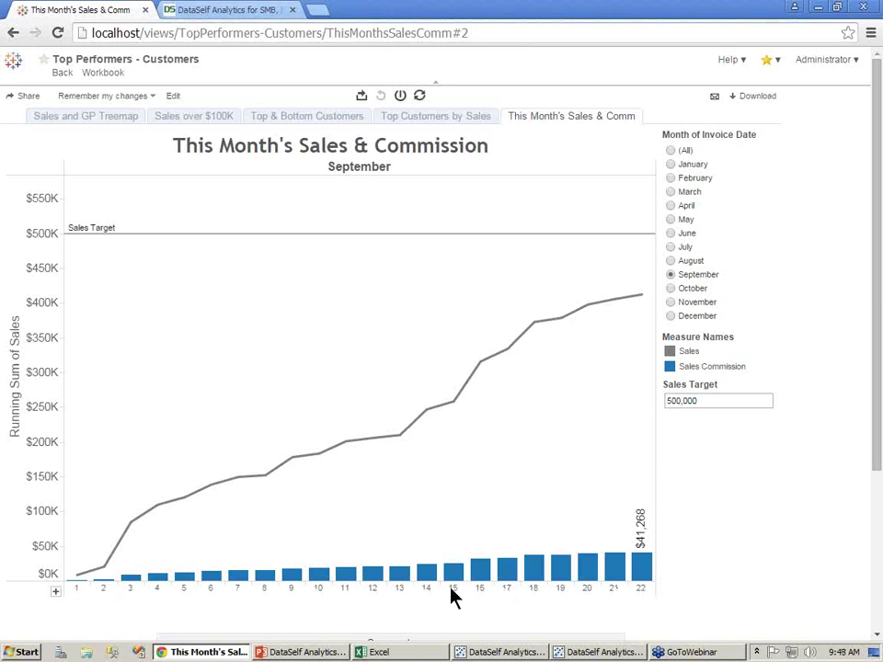
{"action": "mouse_move", "coordinate": [130, 521]}
- Subscribe this sheet to Friday Evening e-mail delivery, then return to the PowerPoint deck
{"action": "left_click", "coordinate": [715, 97]}
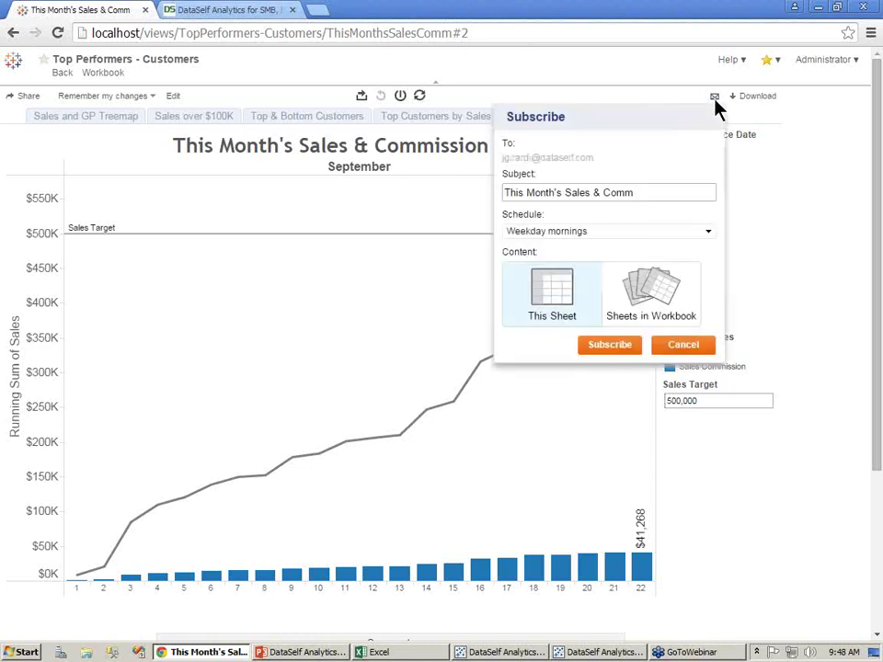
{"action": "left_click", "coordinate": [709, 236]}
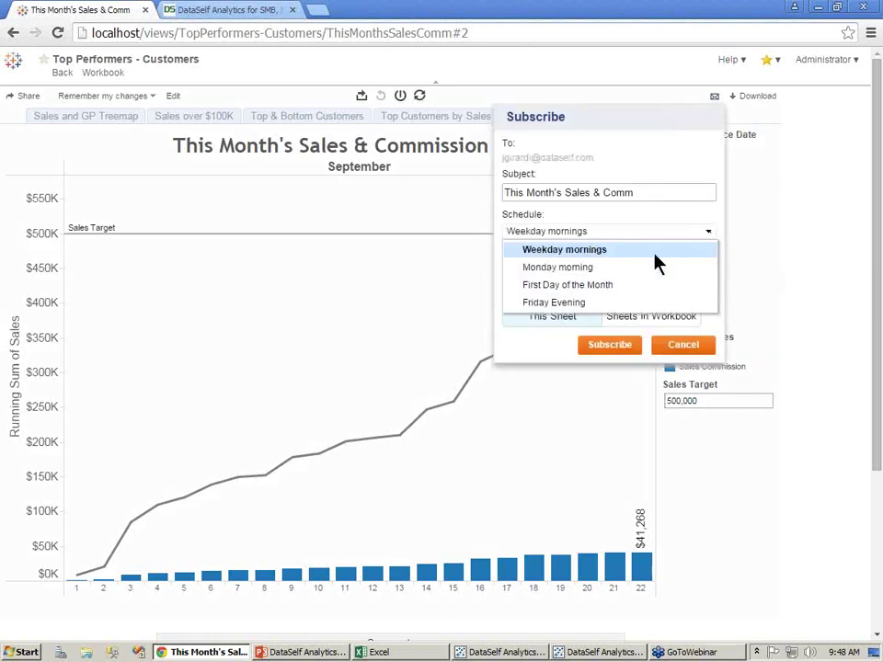
{"action": "left_click", "coordinate": [564, 305]}
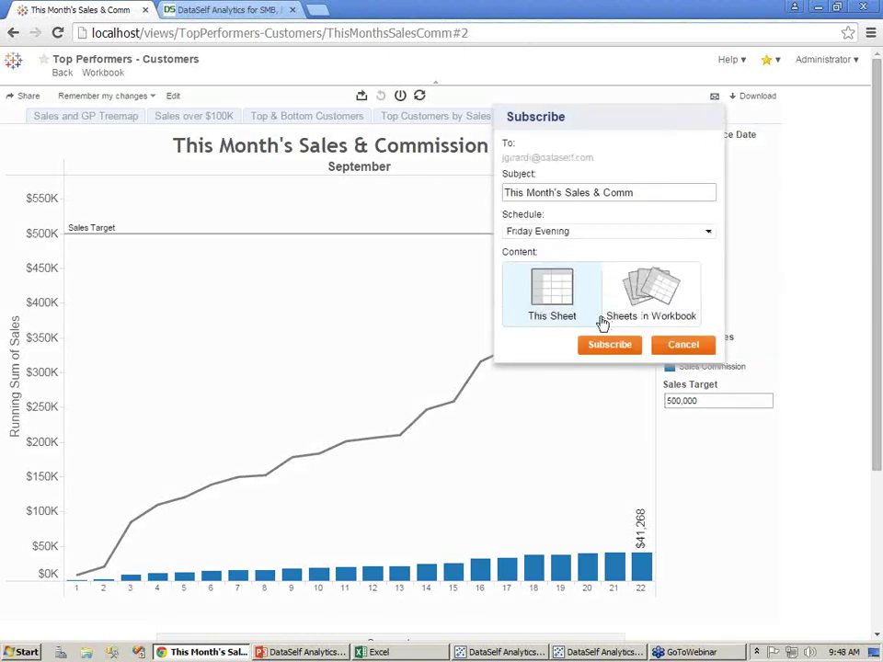
{"action": "left_click", "coordinate": [610, 346]}
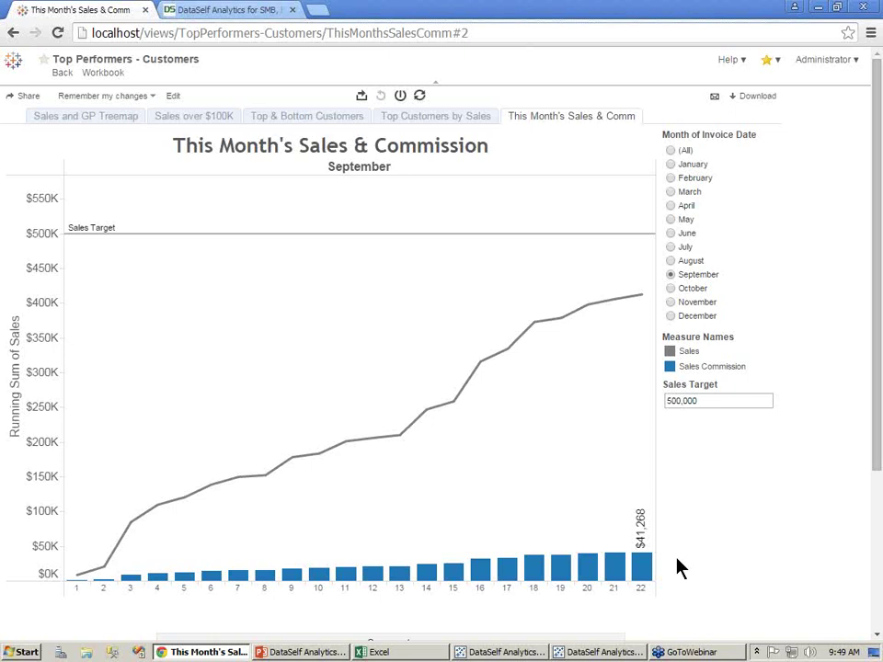
{"action": "left_click", "coordinate": [301, 653]}
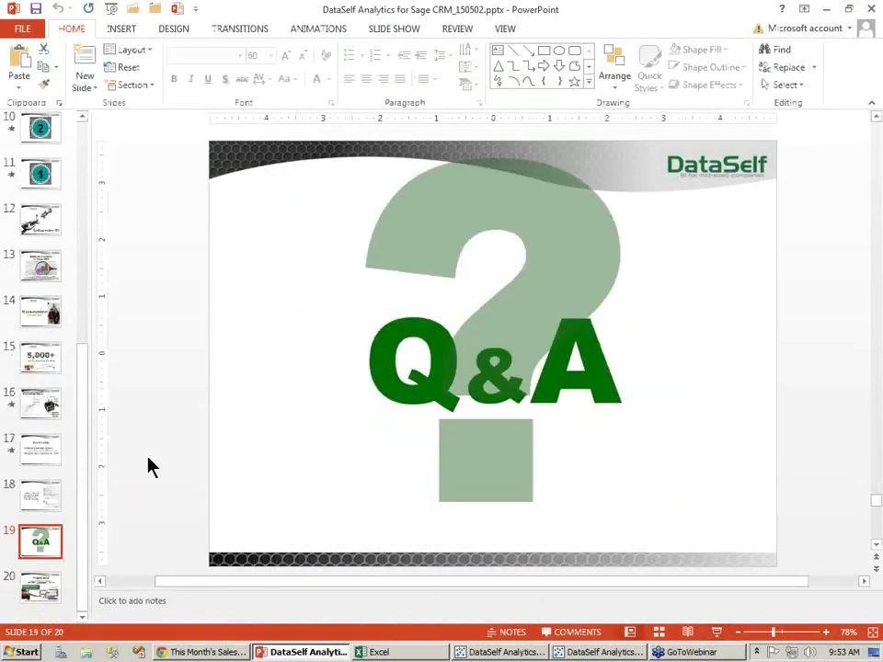
- Show the DataSelf website home page in Chrome, then return to the PowerPoint Q&A slide
{"action": "left_click", "coordinate": [207, 651]}
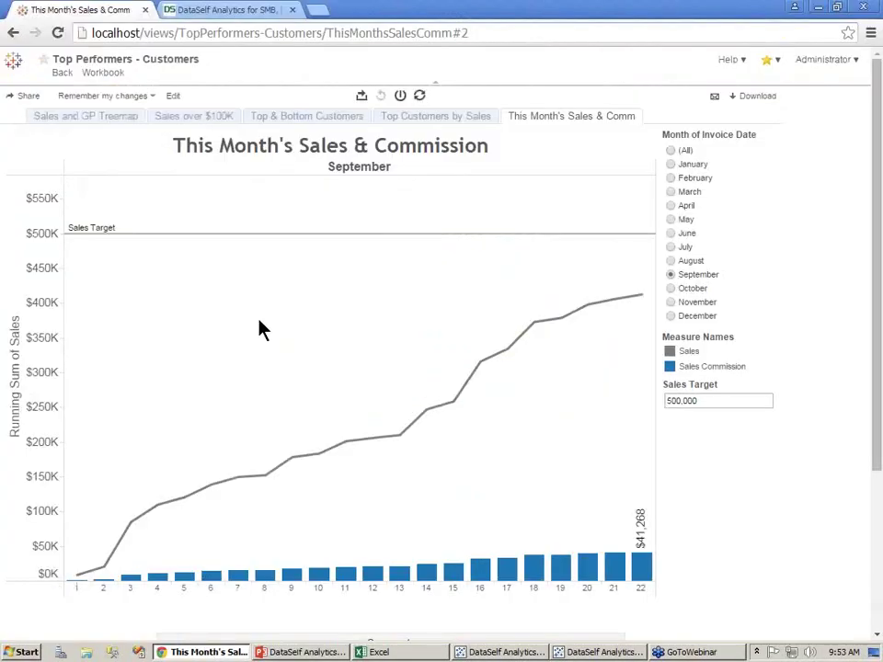
{"action": "left_click", "coordinate": [257, 18]}
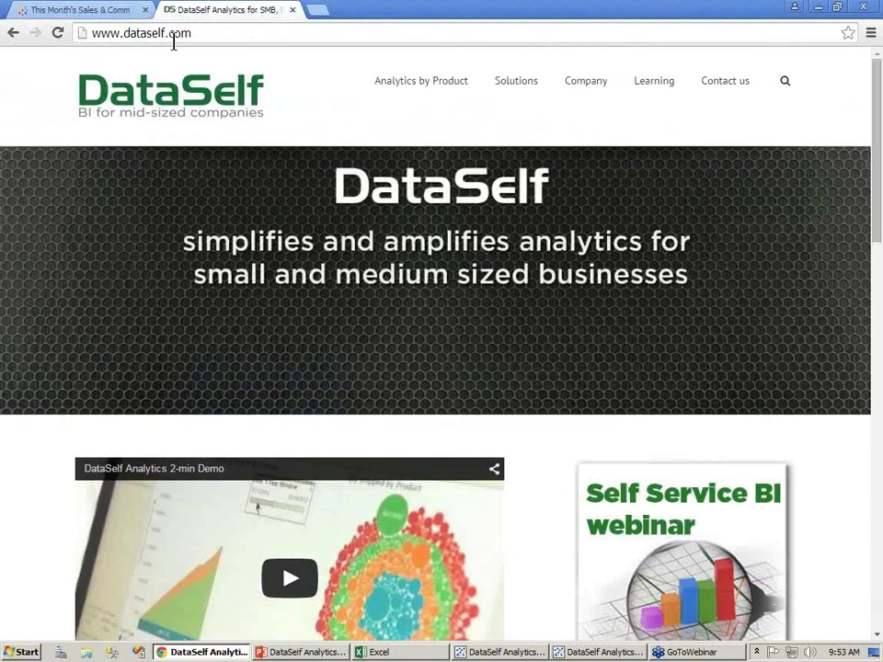
{"action": "mouse_move", "coordinate": [397, 84]}
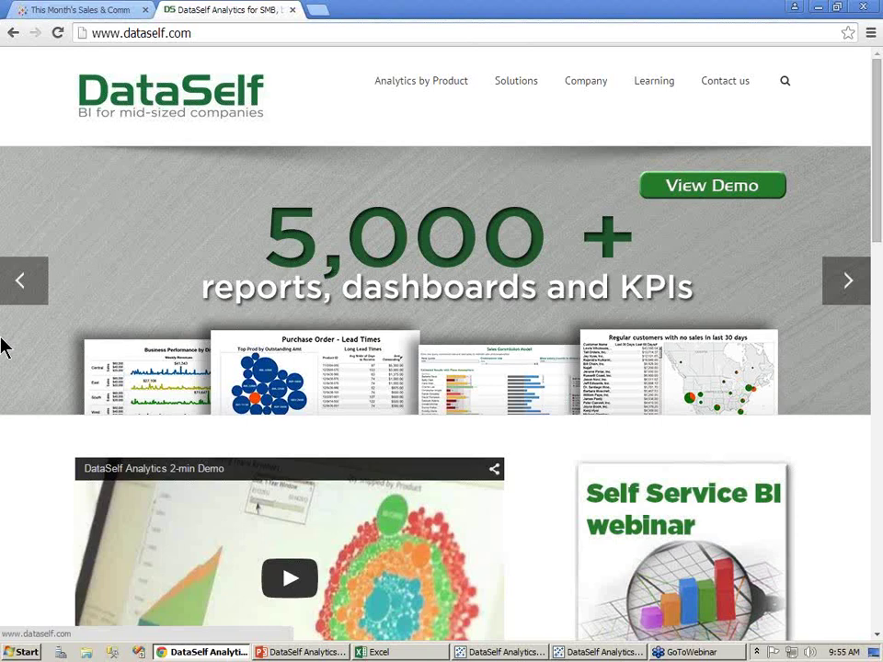
{"action": "left_click", "coordinate": [308, 652]}
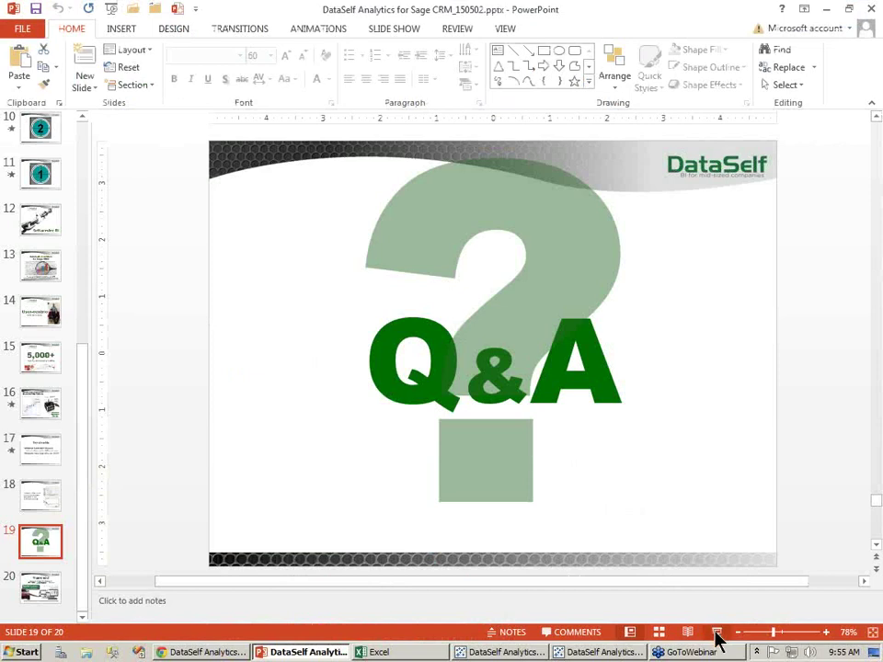